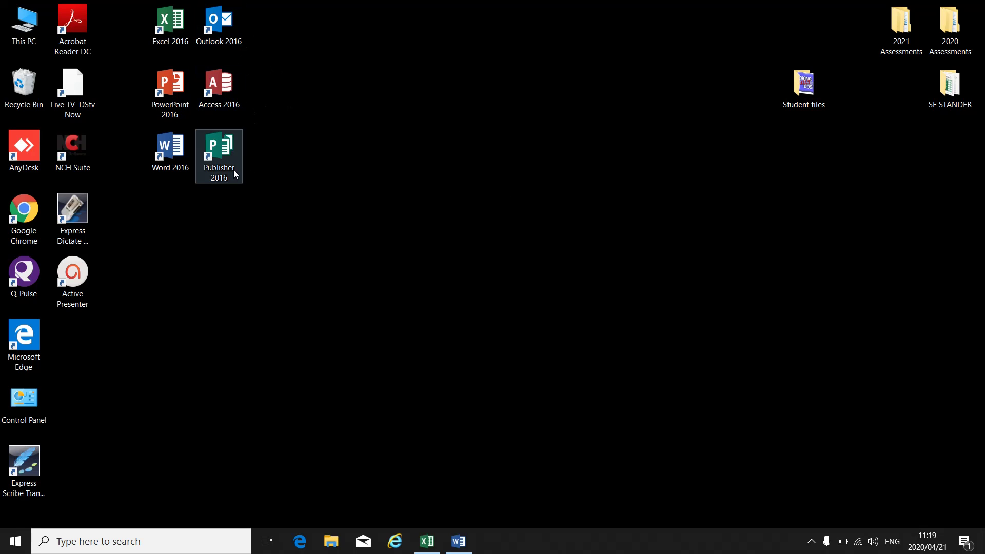
- Minimize Word and bring the ABC1 workbook's PRICES sheet to the front in Excel
left_click(458, 541)
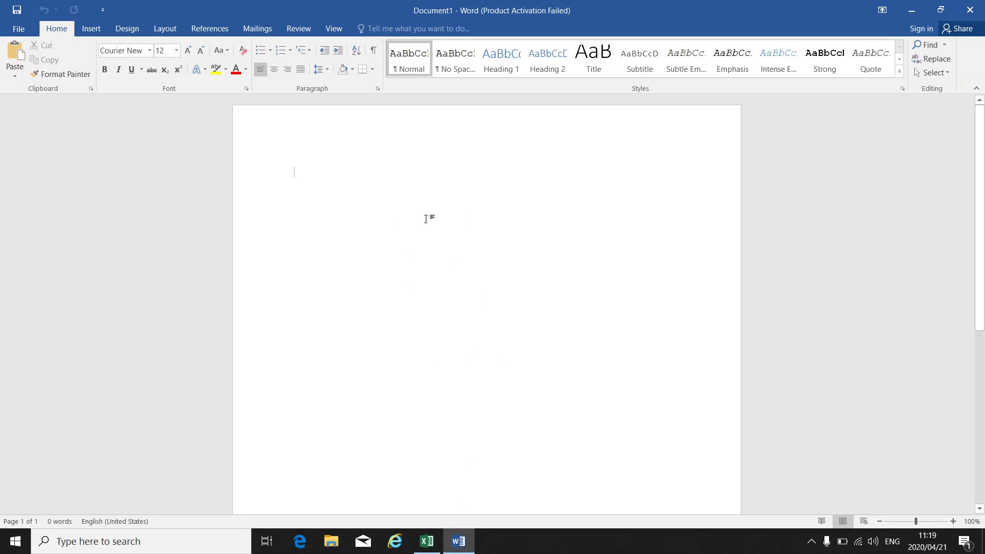
left_click(911, 10)
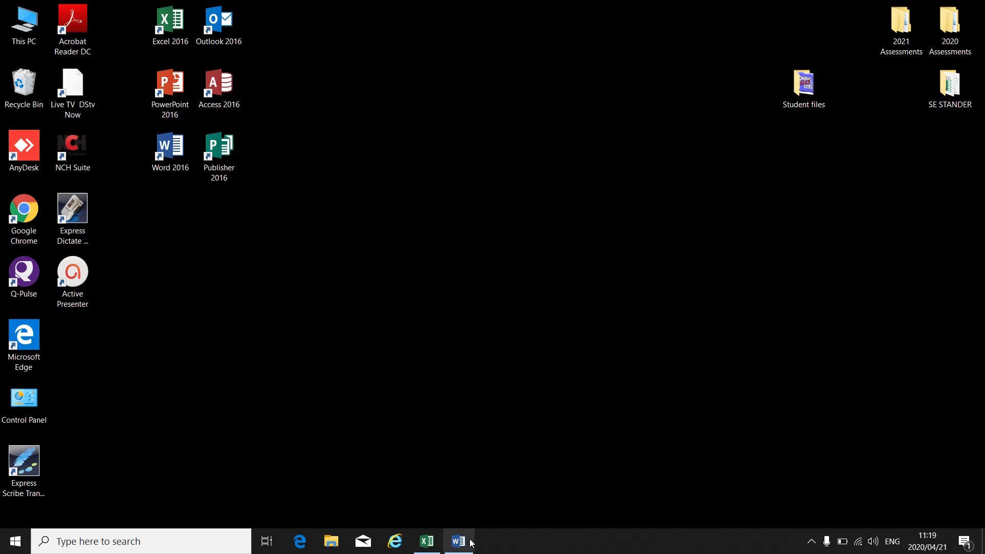
left_click(419, 548)
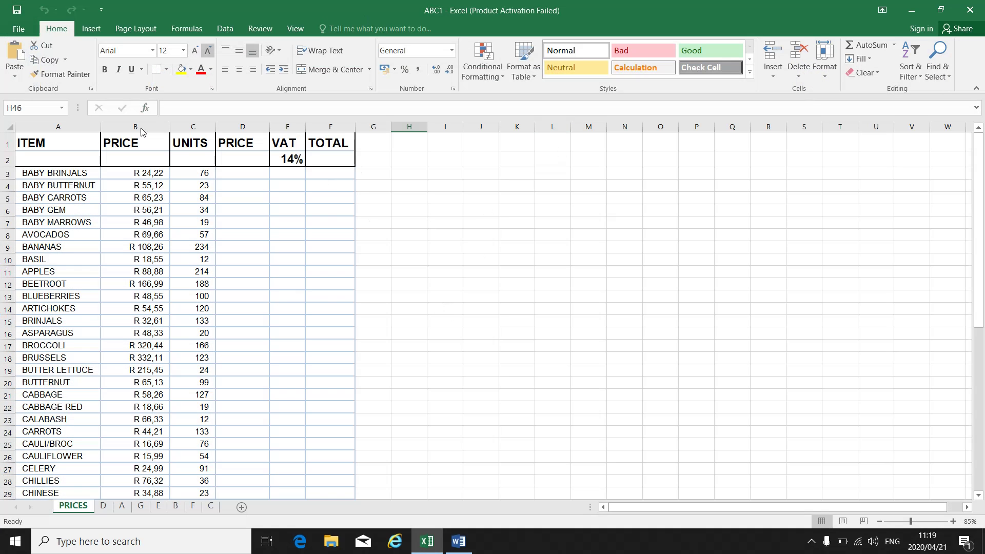
- Start protecting the PRICES sheet and enter a five-character unprotect password
right_click(85, 504)
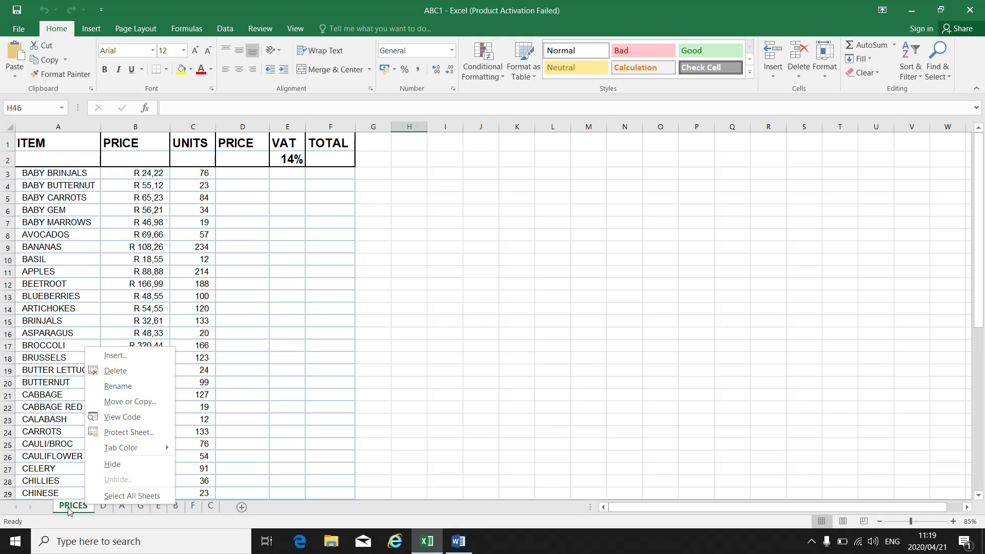
left_click(128, 430)
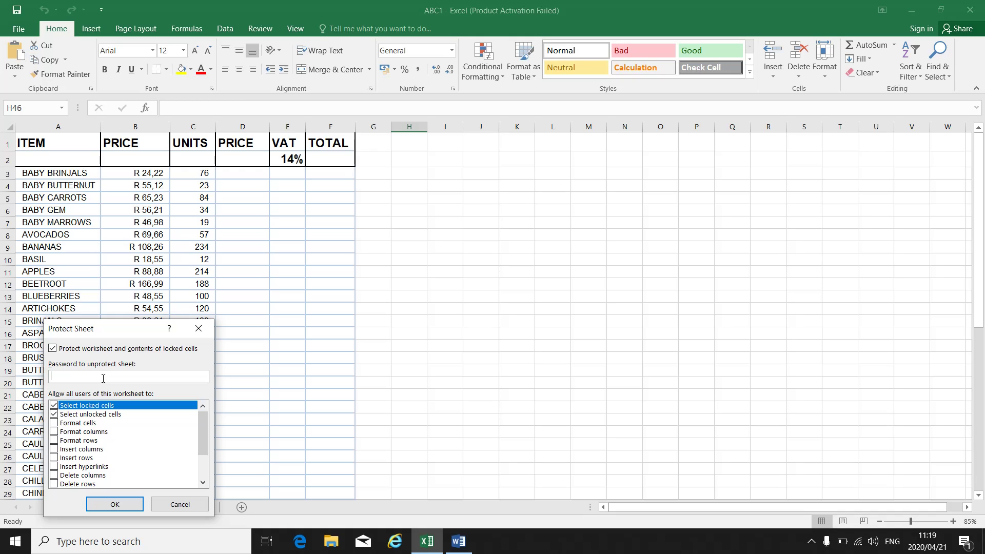
type("12345")
- Paste the Protect Sheet screenshot into Word's Document1, then return to Excel
left_click(463, 547)
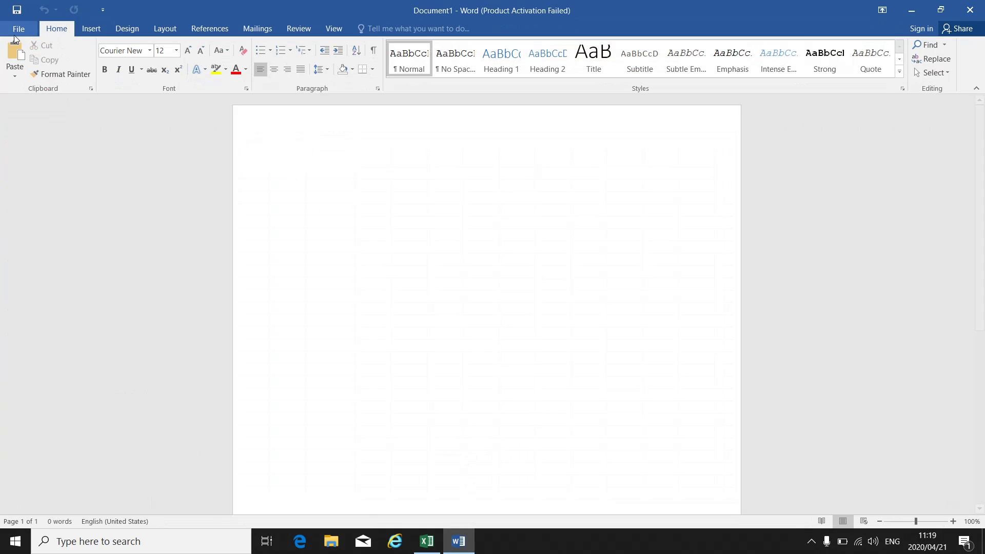
left_click(18, 54)
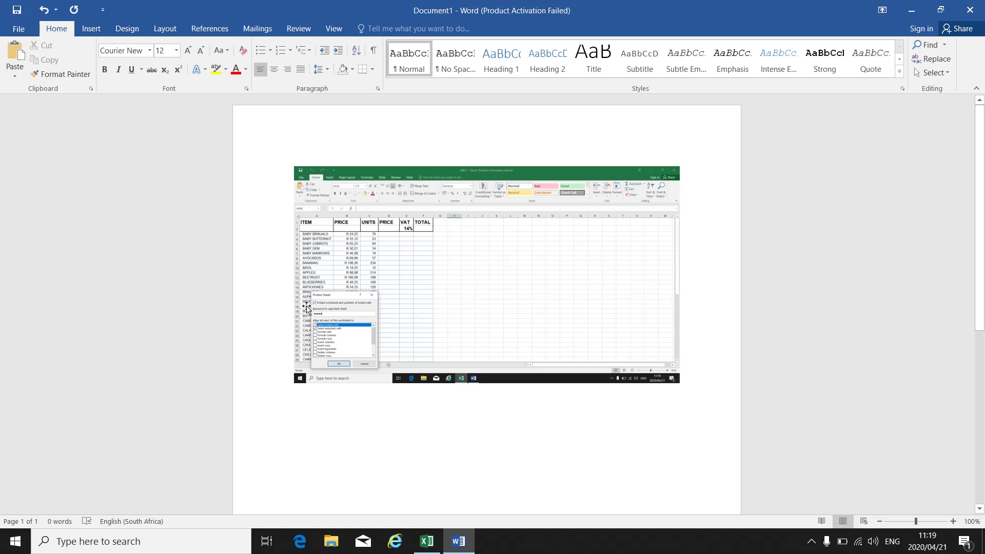
left_click(432, 546)
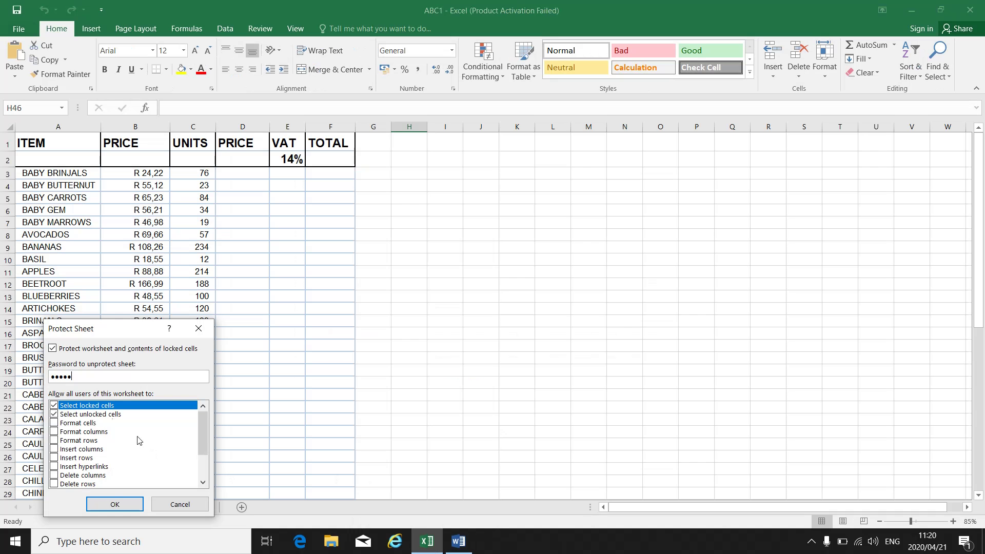
- Submit the sheet password and retype it in the Confirm Password box
left_click(116, 505)
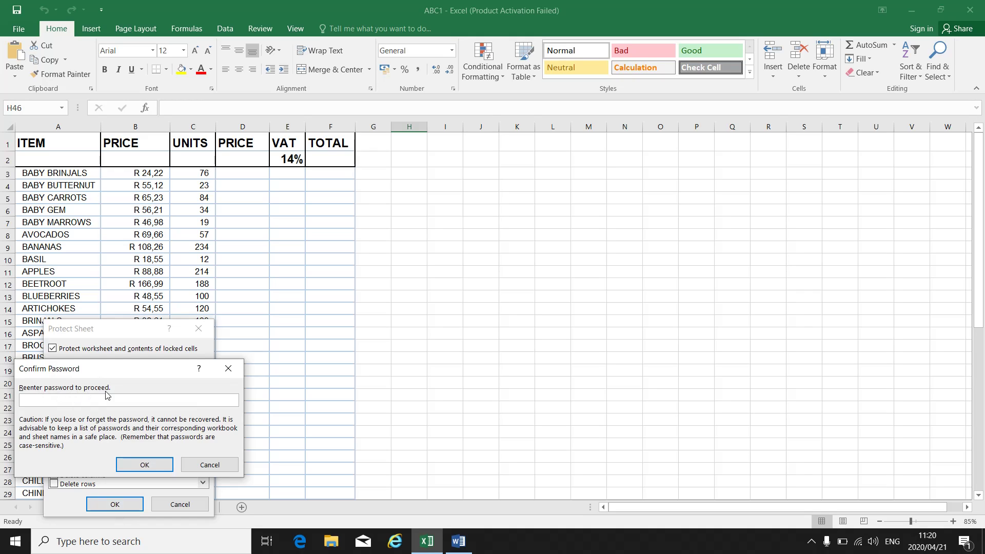
type("•••••")
- Paste the Confirm Password screenshot on a new line below the first image in Word
left_click(459, 542)
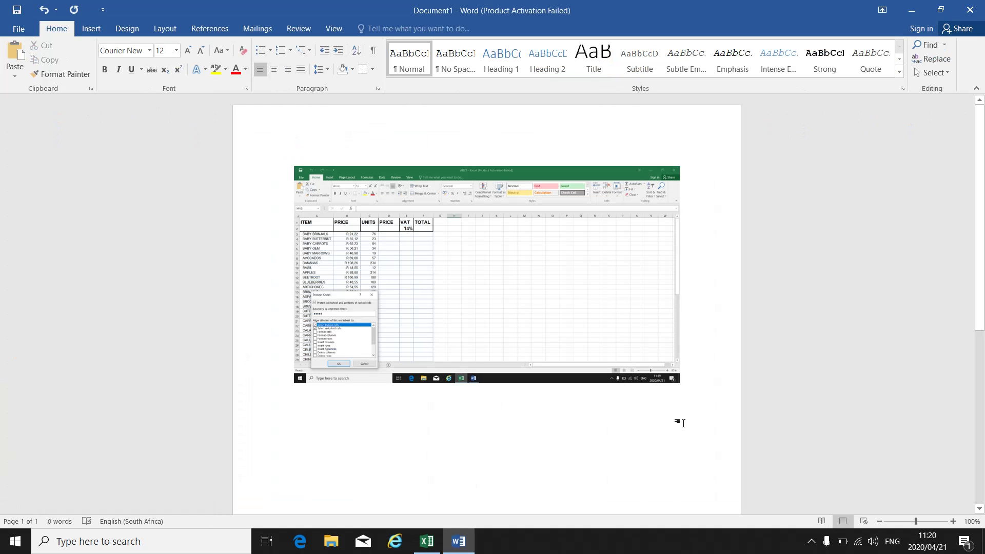
left_click(696, 372)
key("Return")
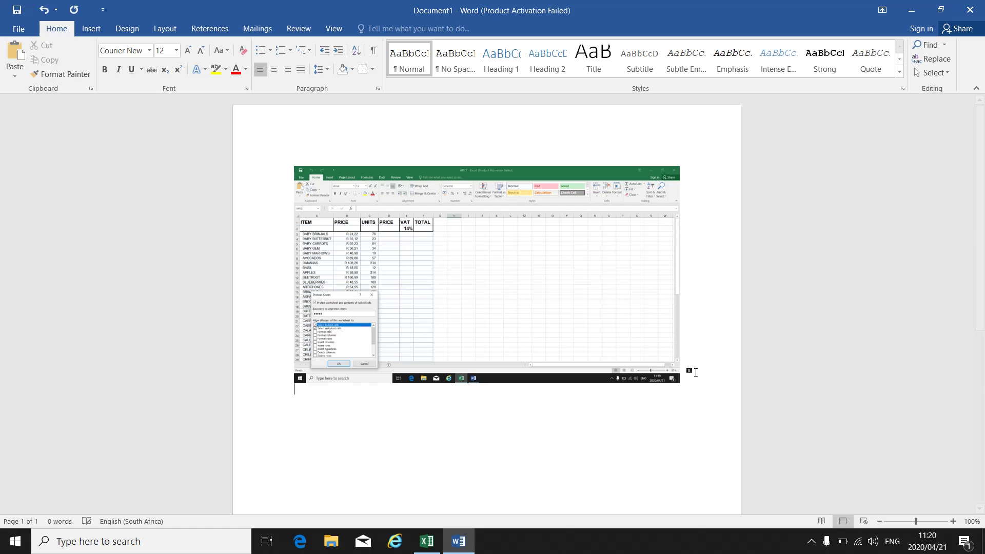
left_click(22, 50)
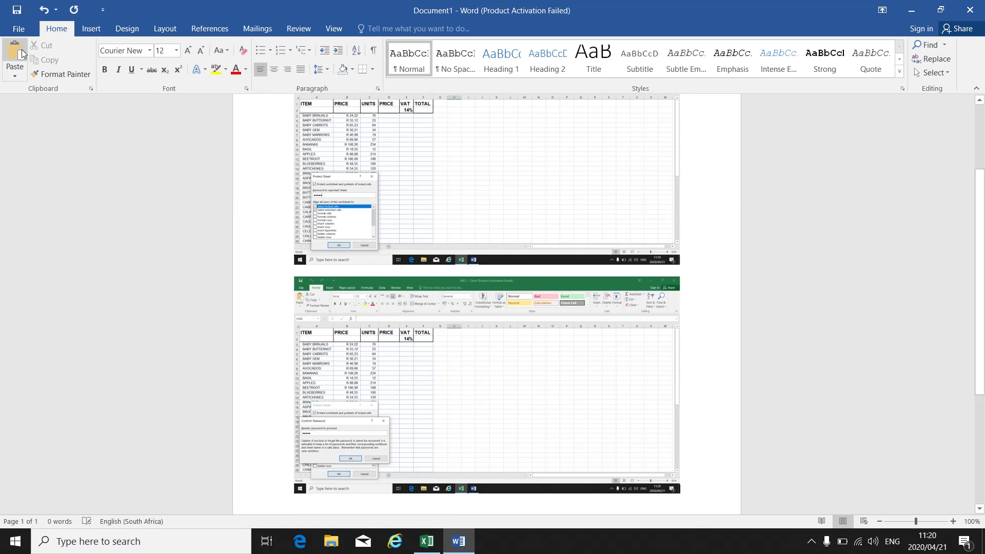
left_click(430, 542)
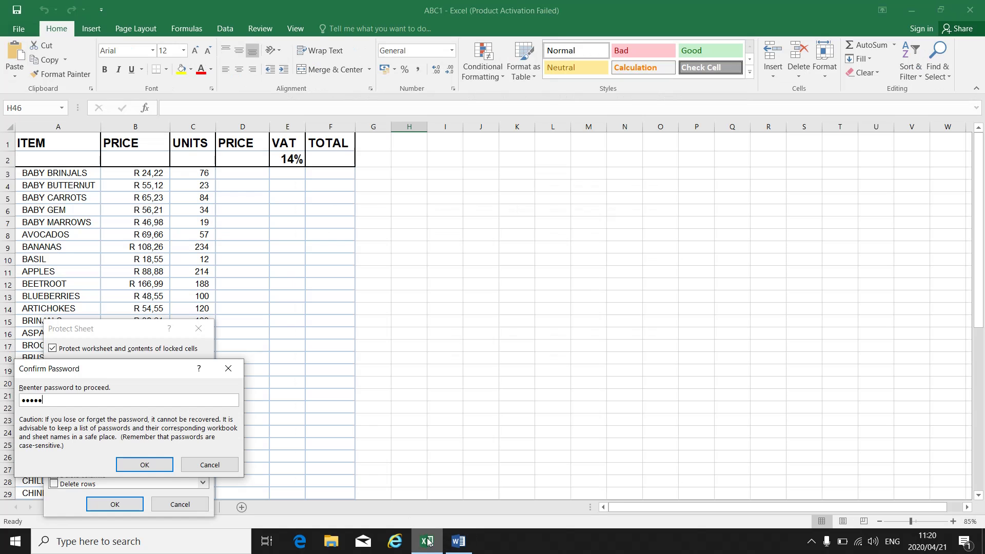
- Confirm the password to apply protection to the PRICES sheet
left_click(144, 465)
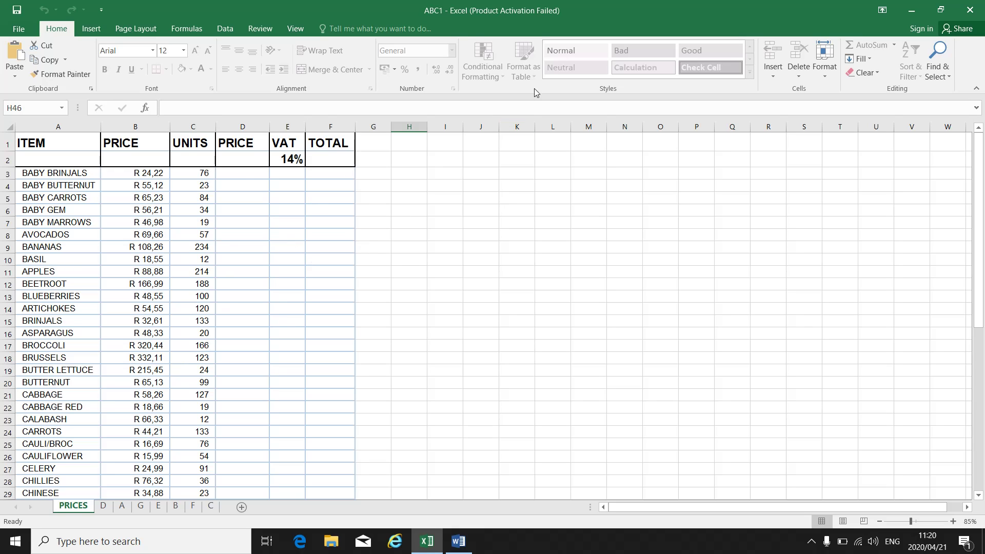
- Show Protect Workbook options on File > Info and paste that screenshot onto Word's page 2
left_click(20, 29)
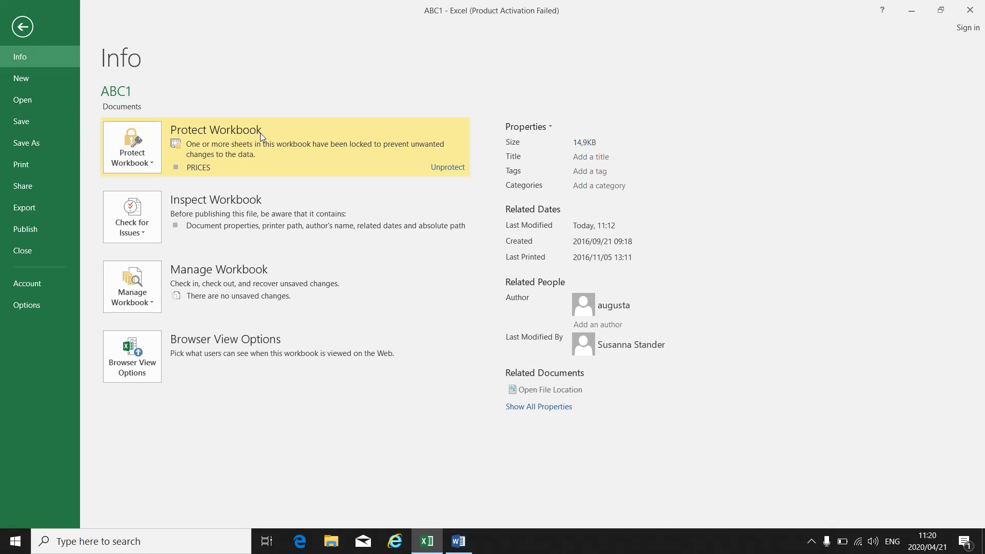
left_click(151, 160)
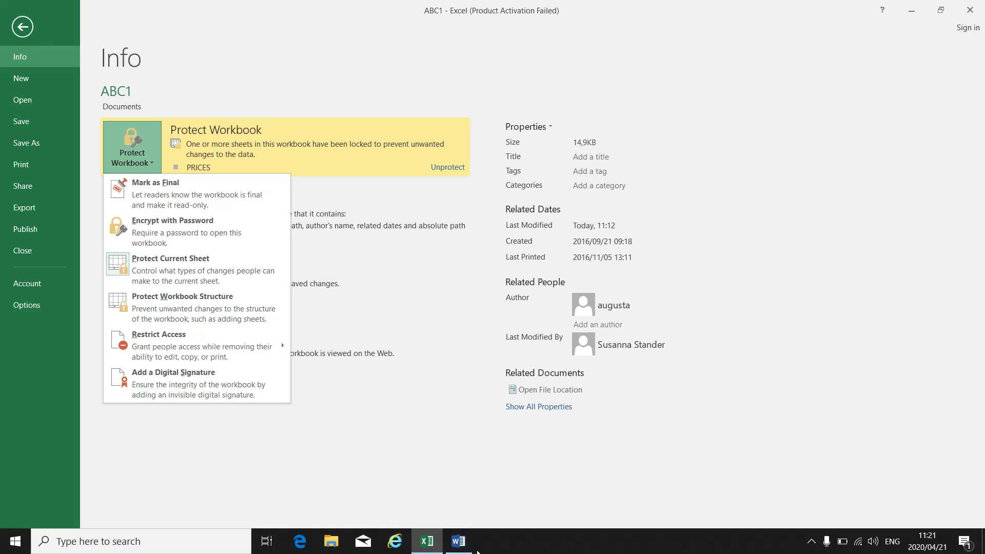
left_click(448, 548)
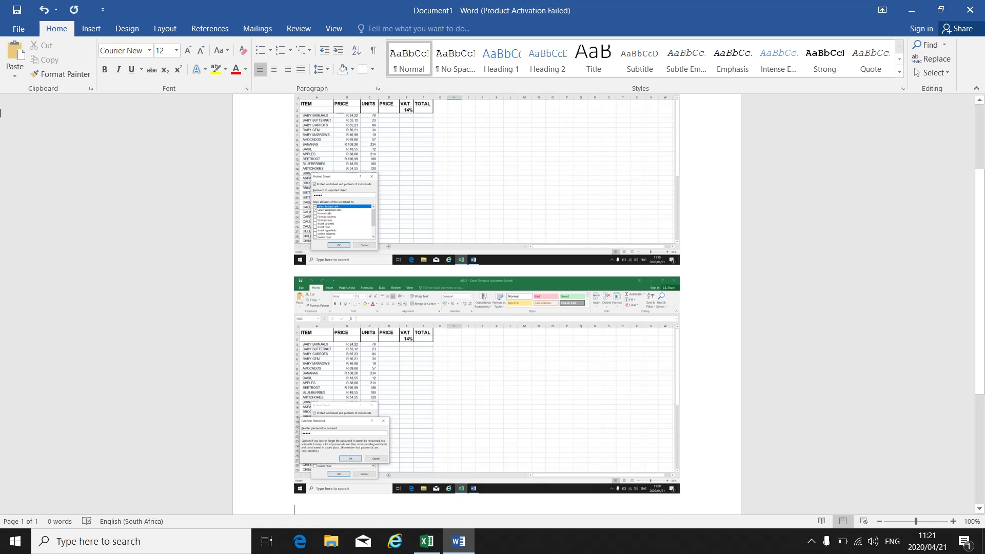
left_click(14, 52)
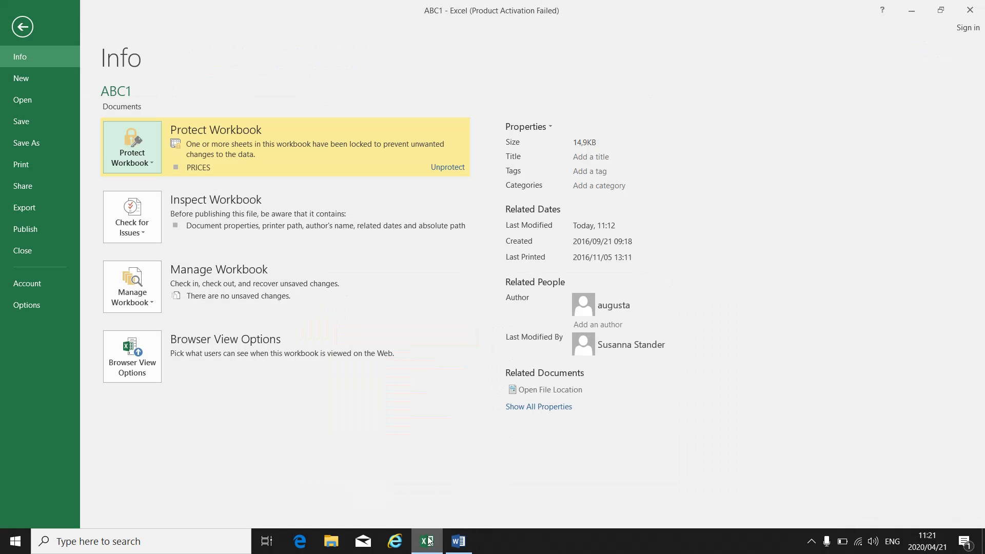
- Choose Encrypt with Password and type a five-character password in the Encrypt Document dialog
left_click(426, 541)
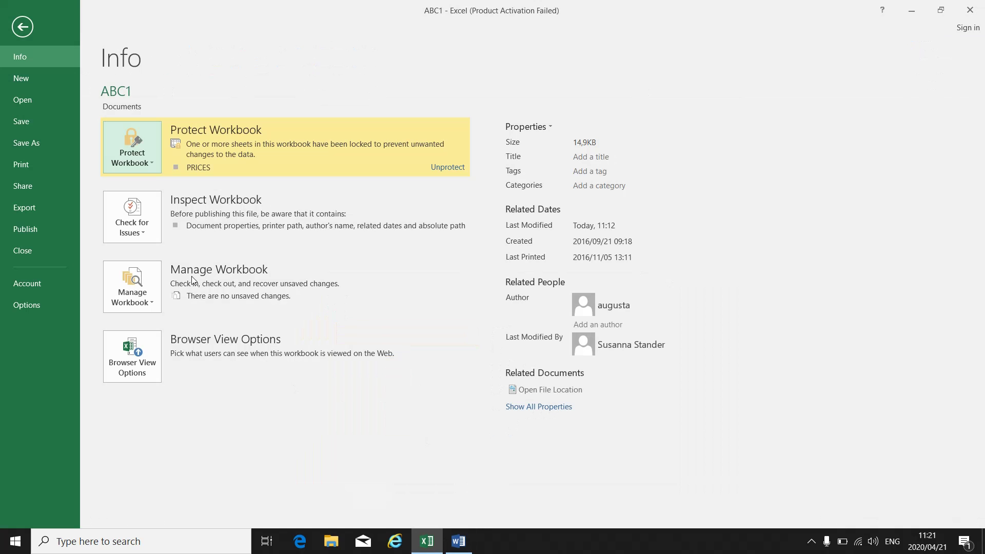
left_click(150, 163)
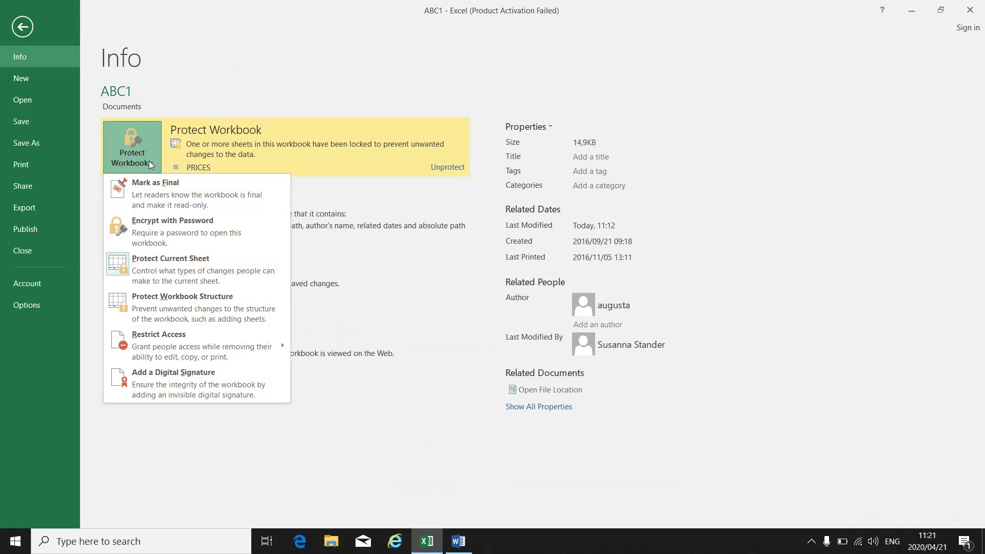
left_click(162, 229)
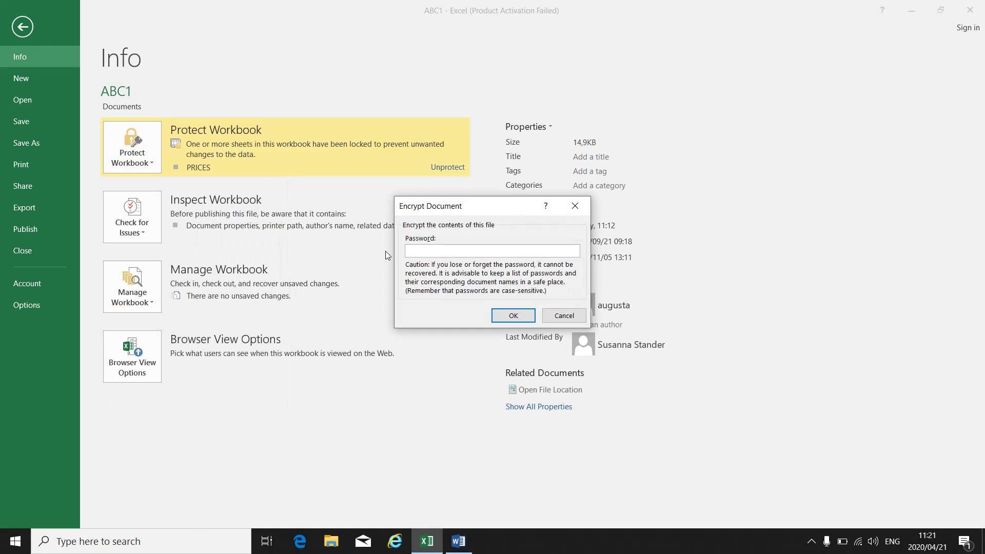
left_click(419, 250)
type("12345")
left_click(468, 543)
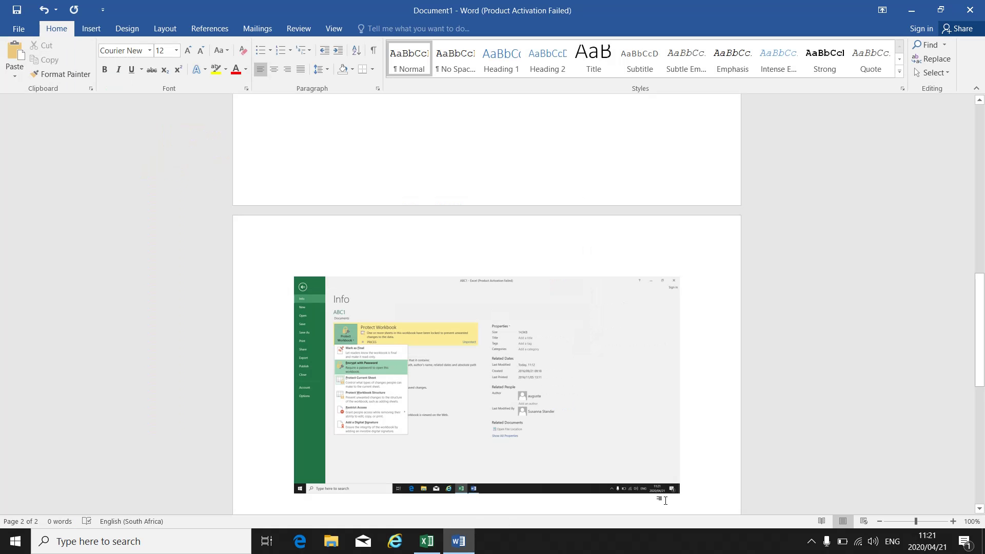
- Paste the Encrypt Document screenshot below the earlier picture on Word's page 2
left_click(694, 487)
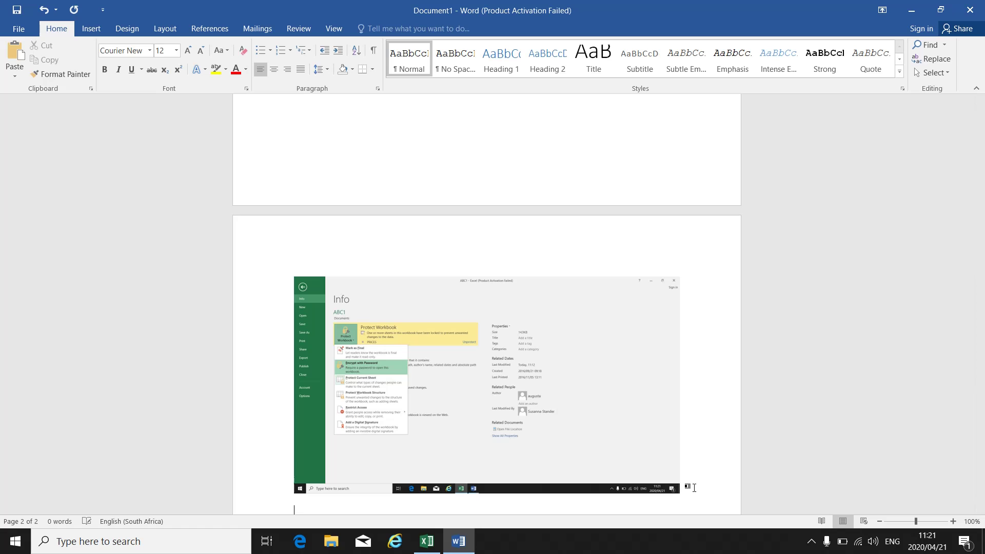
left_click(17, 54)
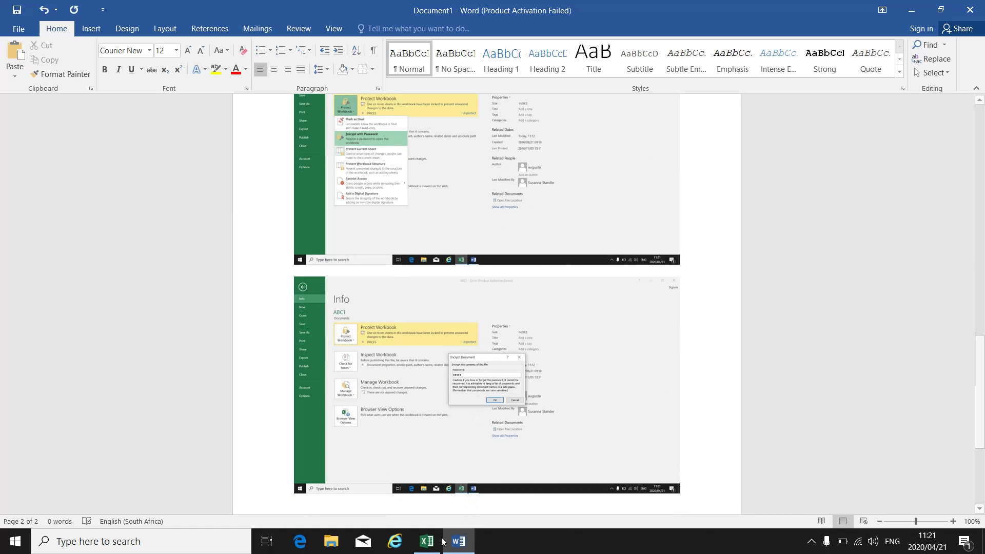
left_click(427, 541)
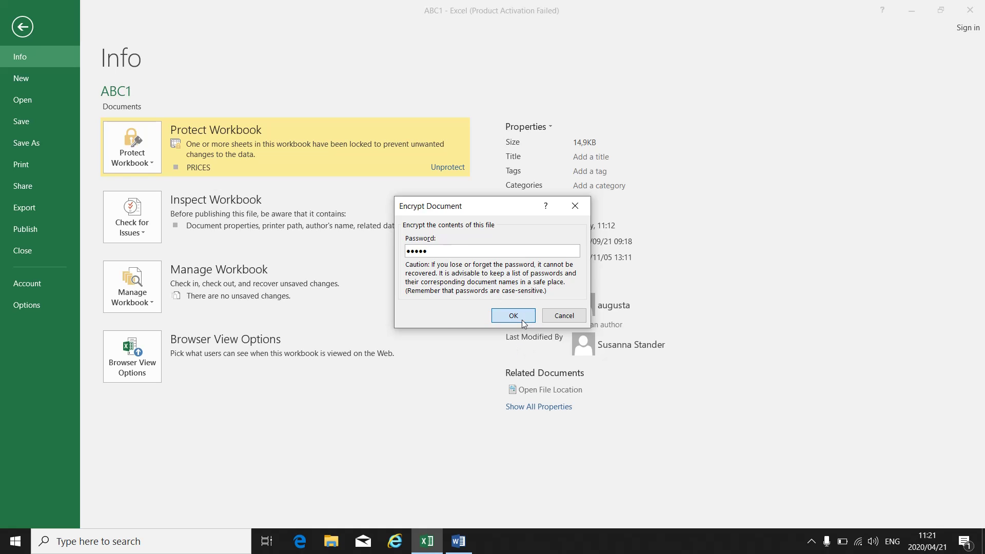
- Retype the encryption password to confirm, and paste that screenshot at the end of Word's document
left_click(522, 319)
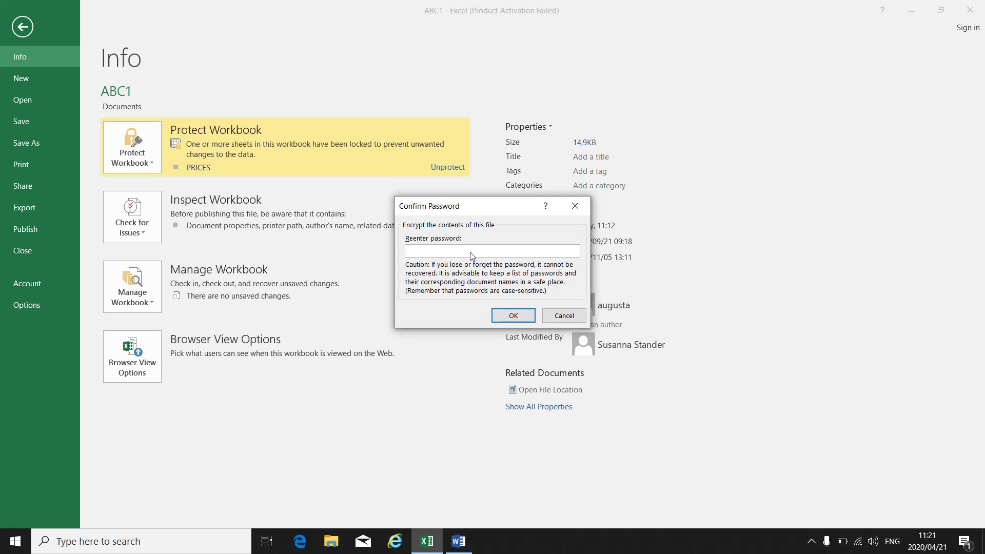
type("•••••")
left_click(459, 541)
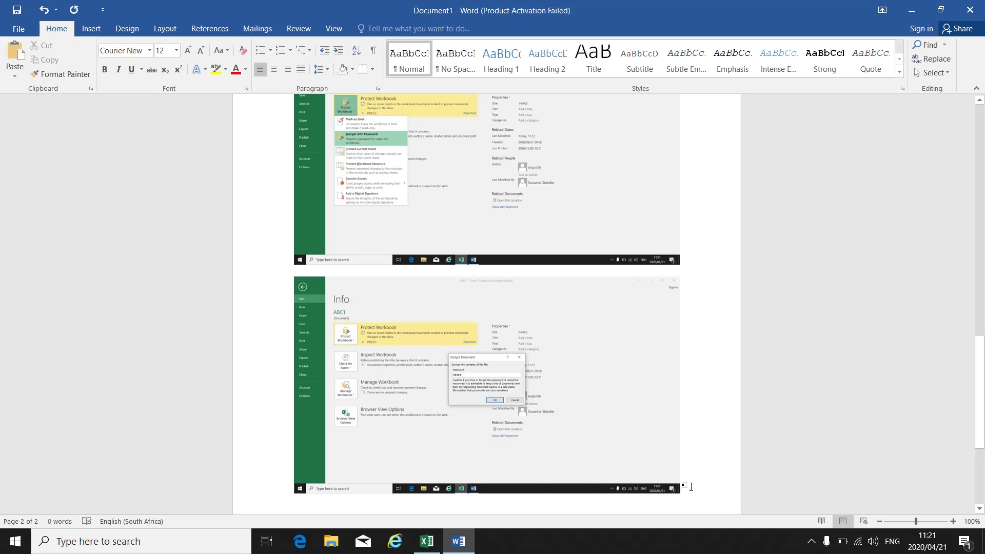
key("ctrl+End")
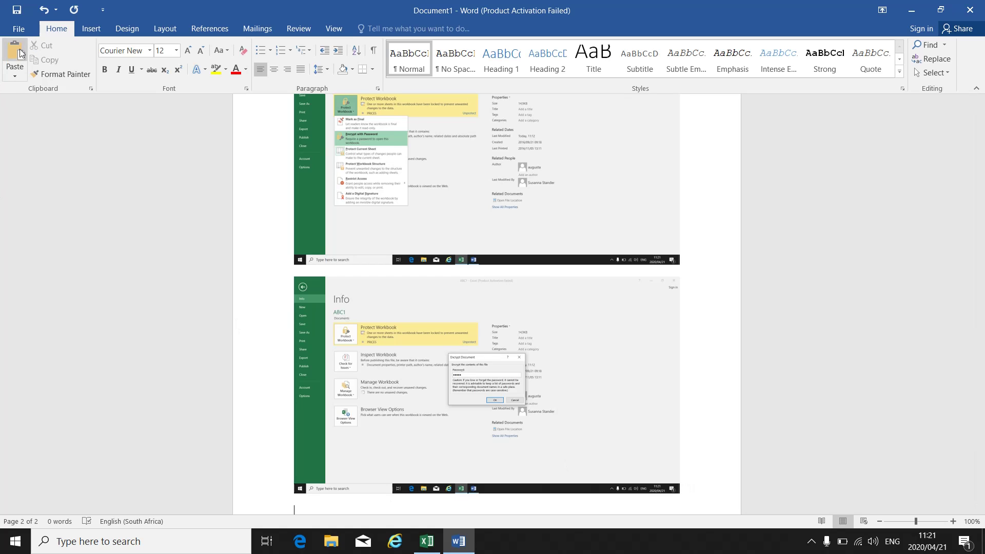
left_click(20, 54)
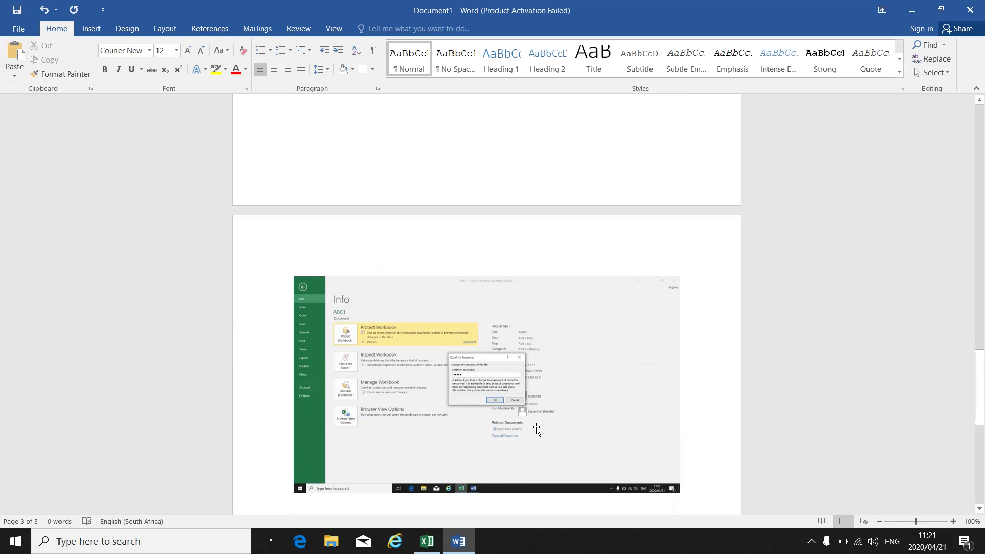
- Confirm the re-entered password so ABC1 requires a password to open
left_click(426, 541)
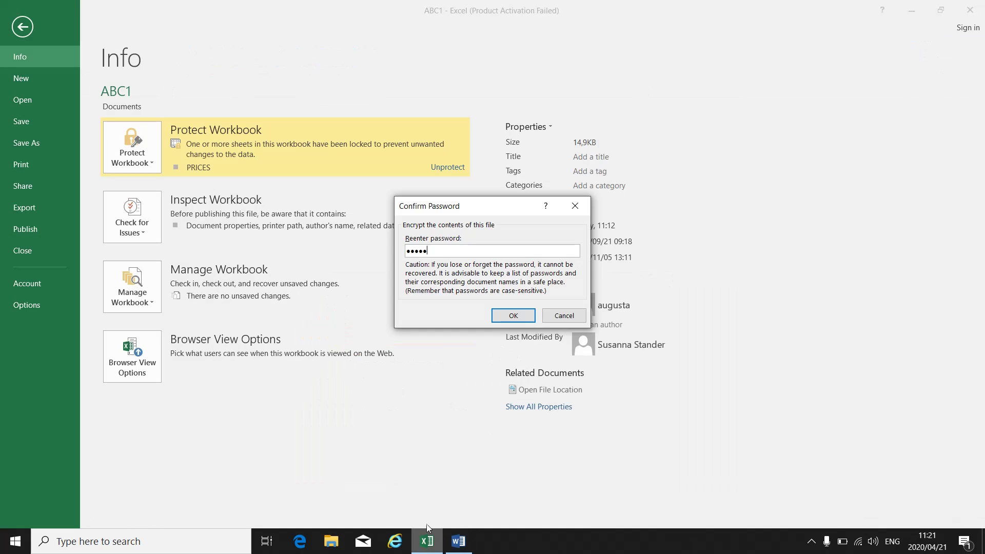
left_click(513, 315)
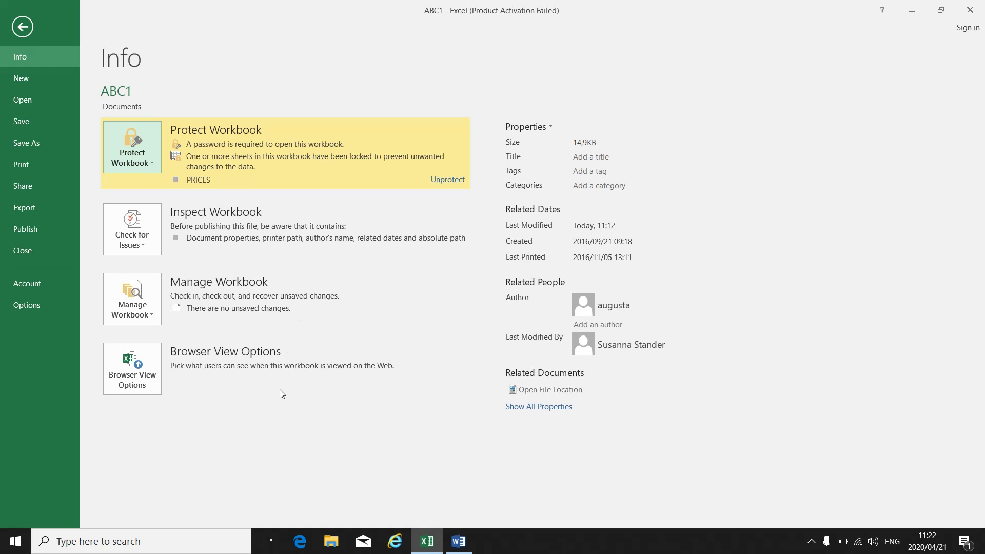
- In Word, paste the 'password required to open' Info screenshot below the Confirm Password image on page 3
left_click(458, 541)
scroll(540, 444, "down", 2)
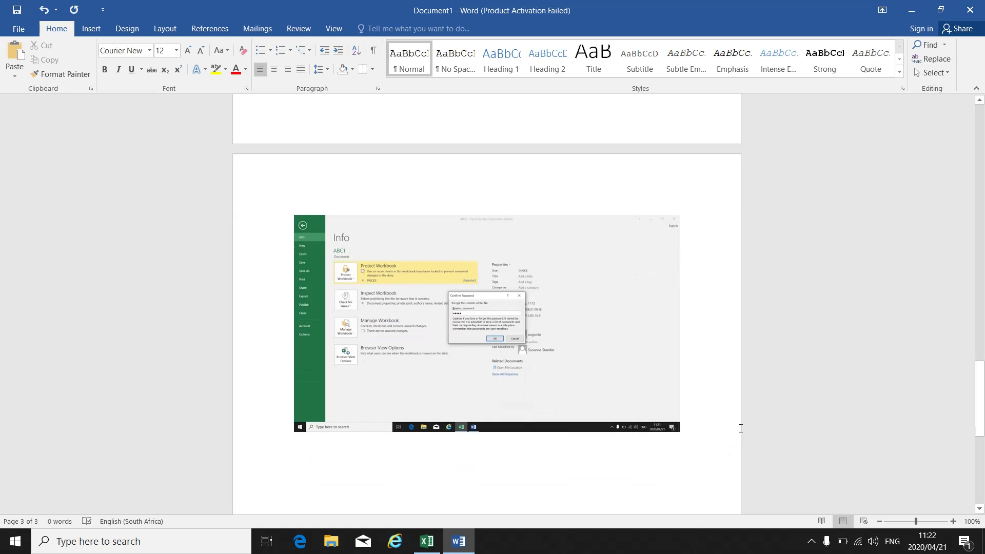
key("Return")
left_click(13, 55)
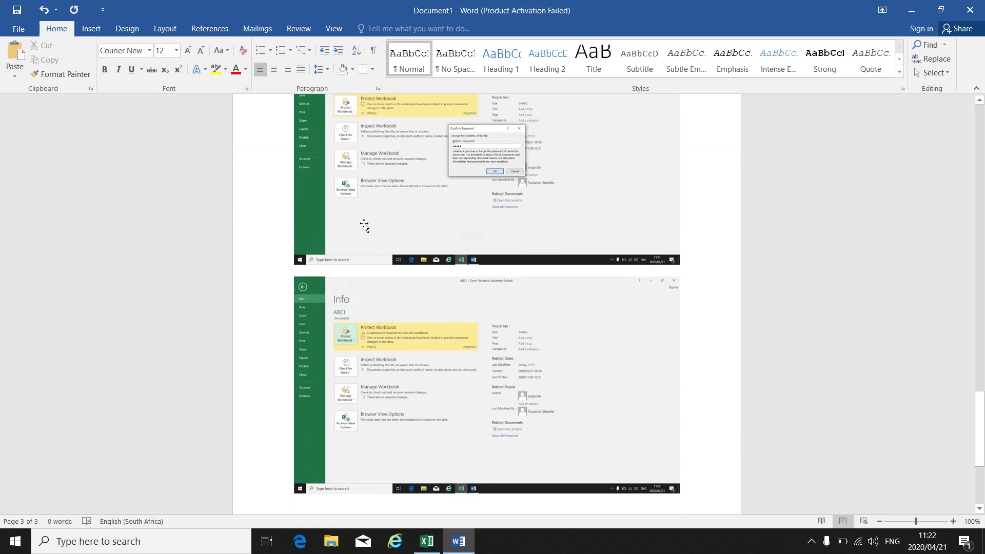
scroll(477, 390, "up", 5)
scroll(523, 433, "down", 4)
scroll(523, 433, "up", 7)
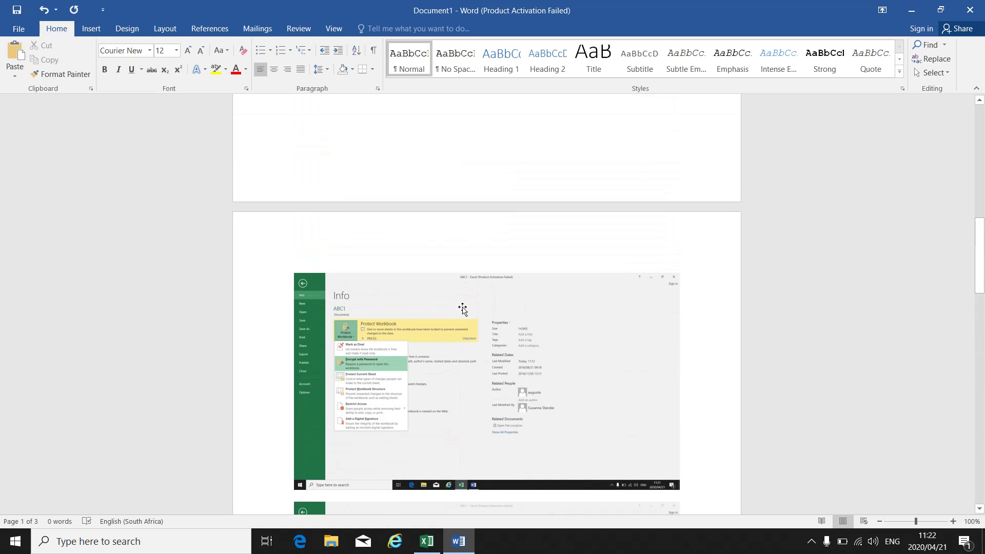
scroll(474, 341, "down", 3)
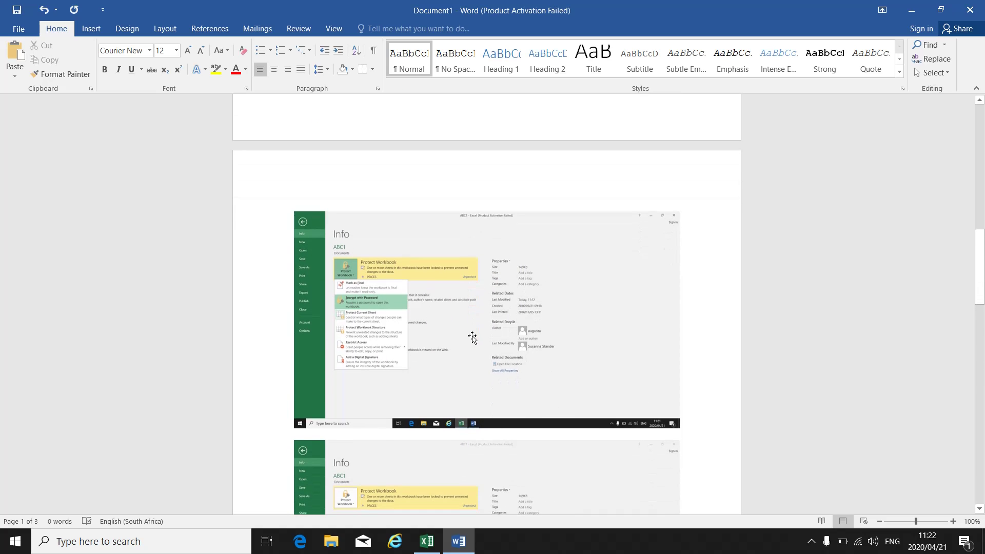
scroll(472, 339, "down", 20)
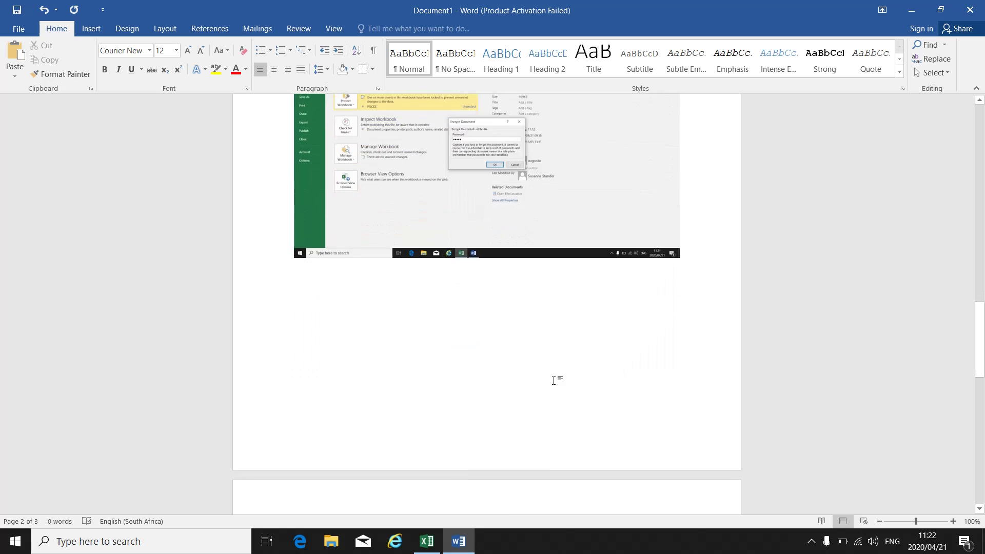
scroll(554, 380, "down", 20)
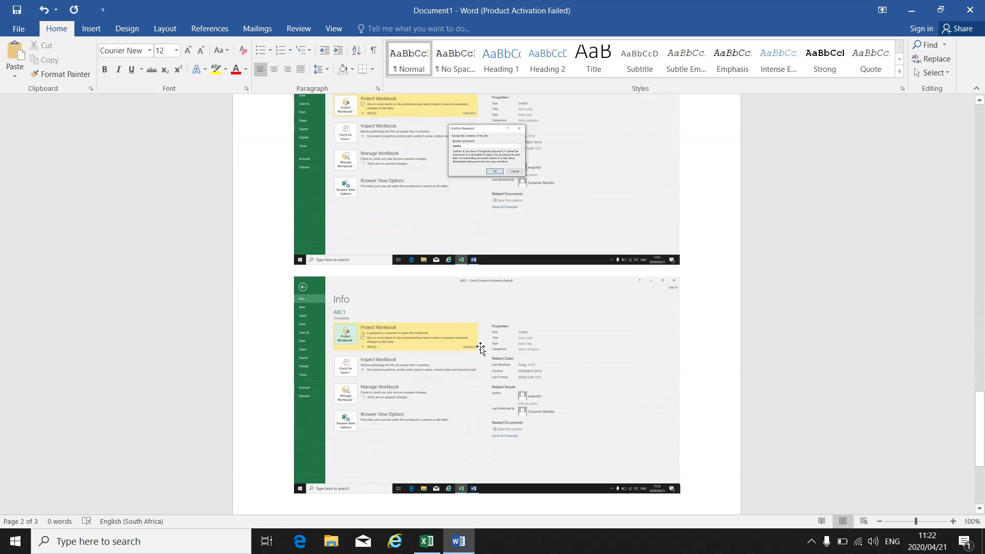
scroll(480, 349, "down", 3)
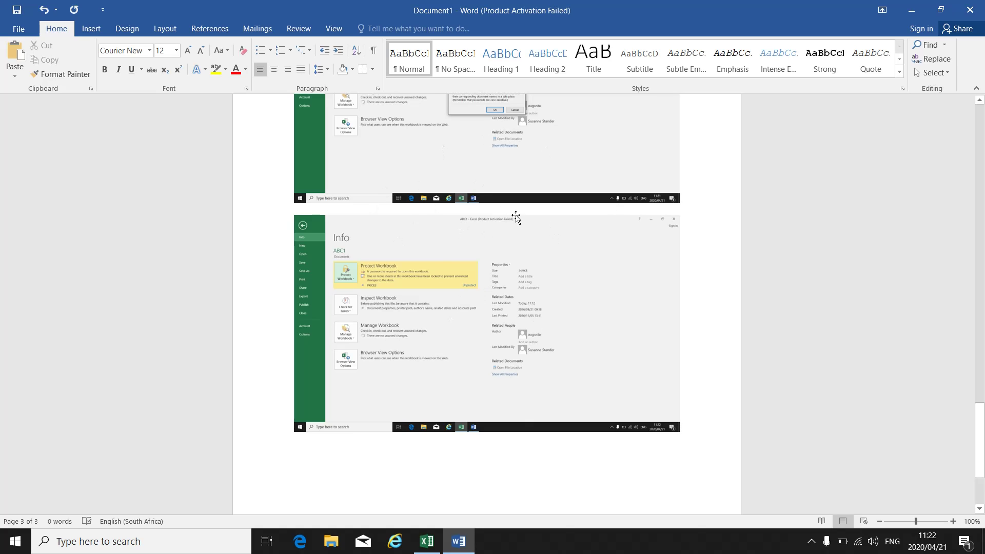
- Back in Excel, leave the Info page for the PRICES sheet and close the ABC1 workbook
left_click(438, 542)
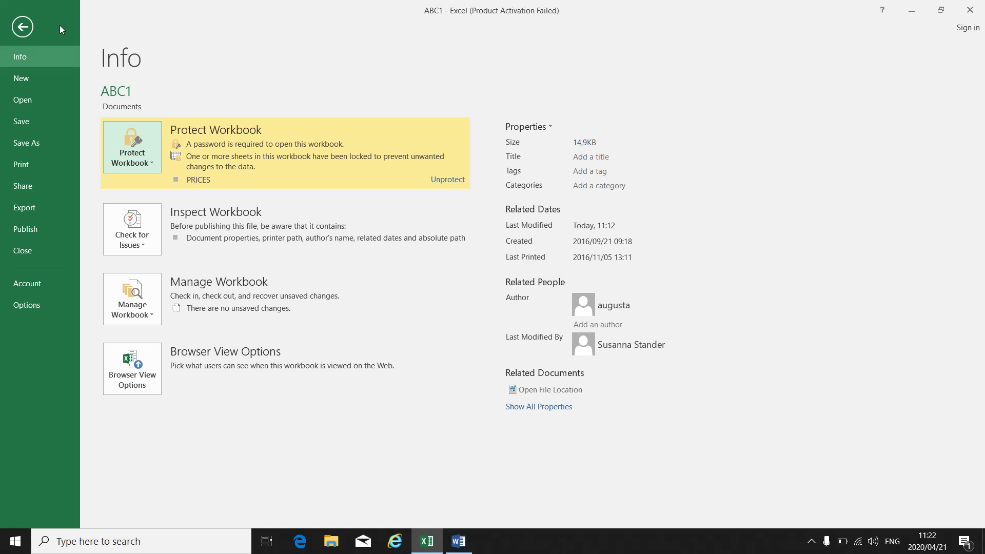
left_click(22, 27)
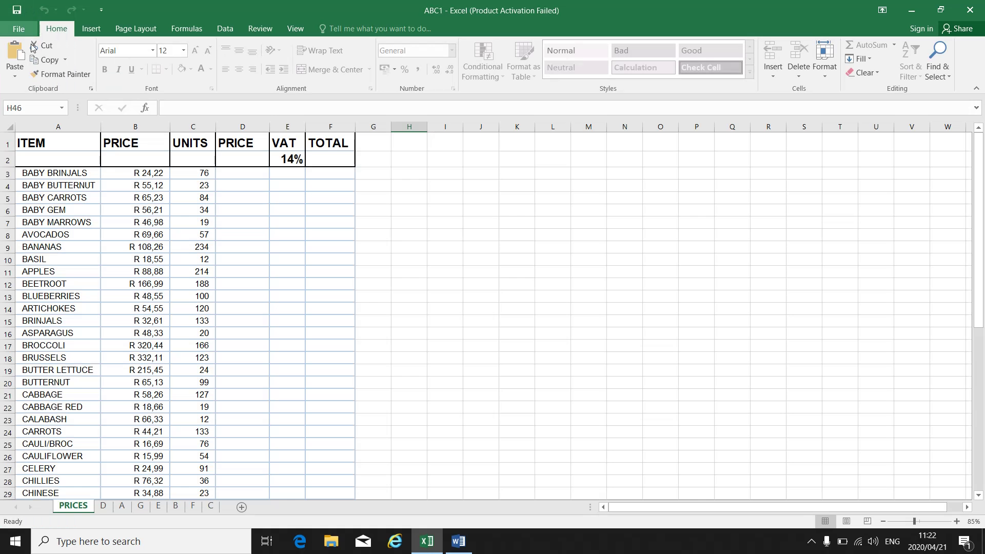
left_click(18, 28)
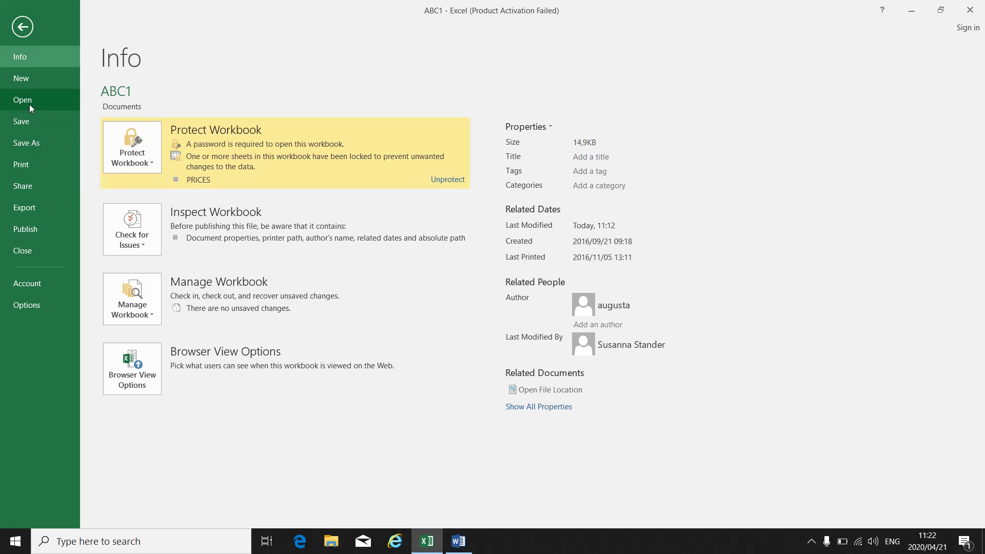
left_click(23, 28)
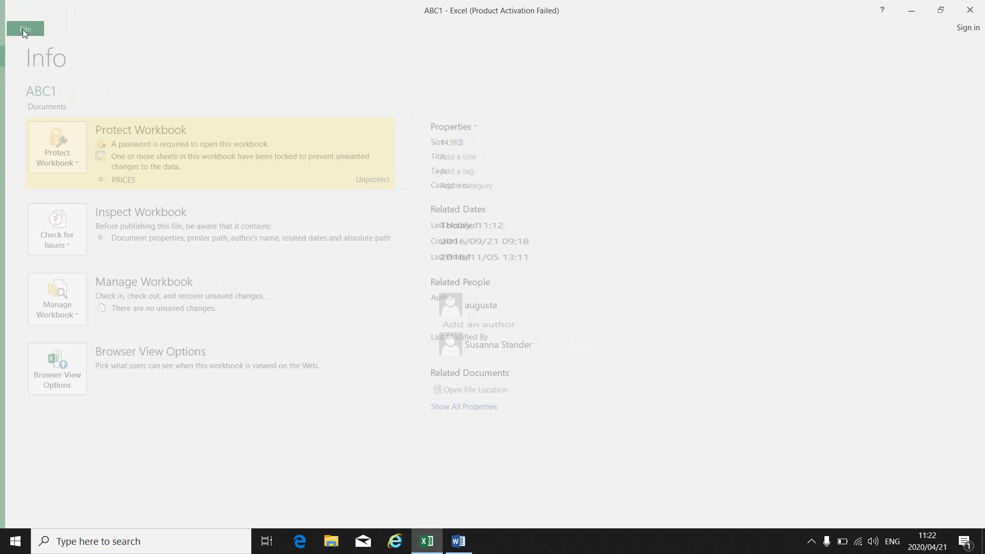
left_click(969, 9)
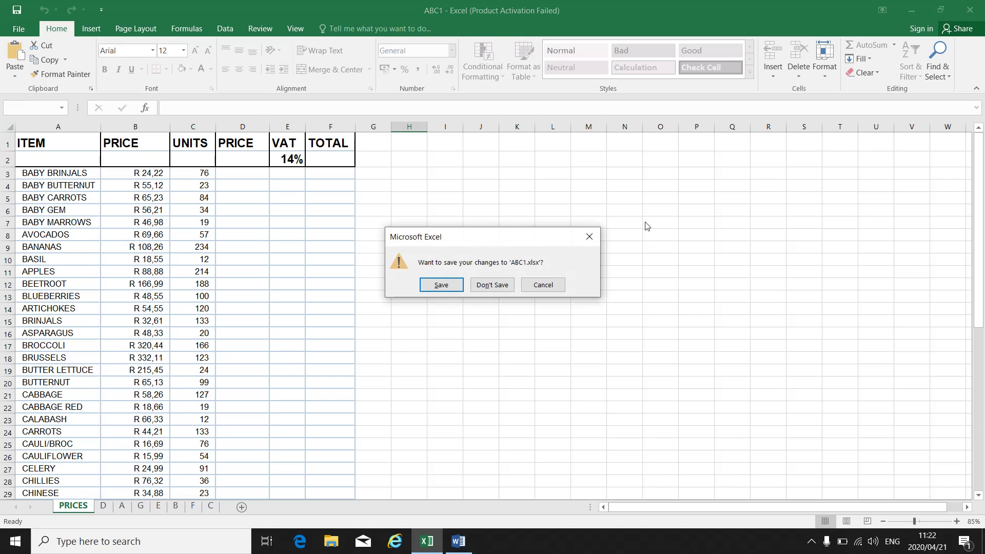
- Save changes to ABC1, then reopen ABC1.xlsx from This PC > Documents
left_click(451, 285)
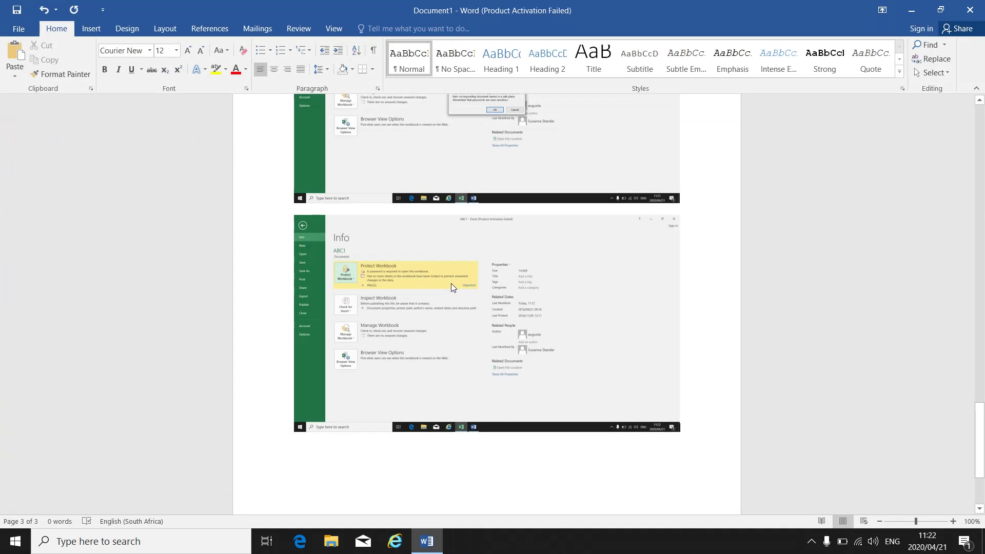
left_click(911, 10)
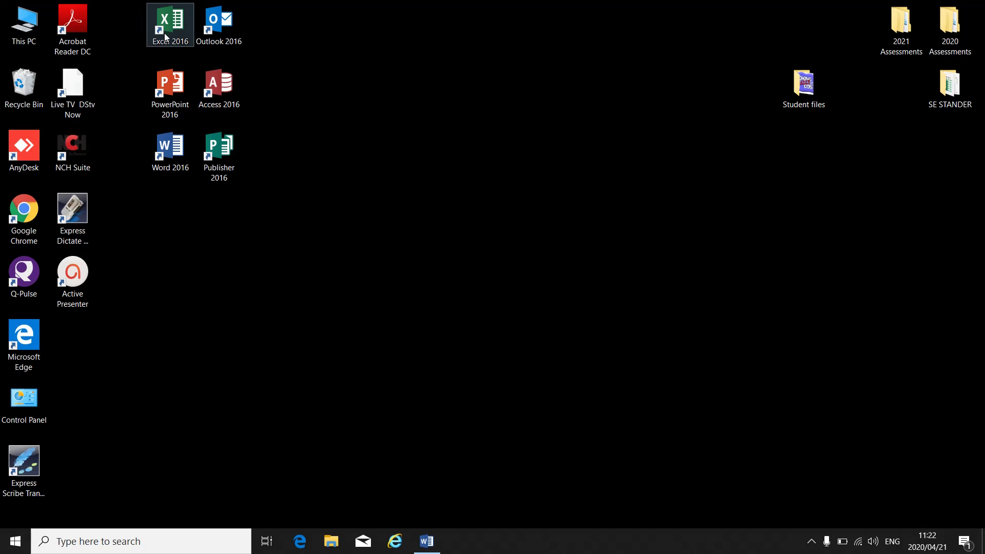
double_click(24, 25)
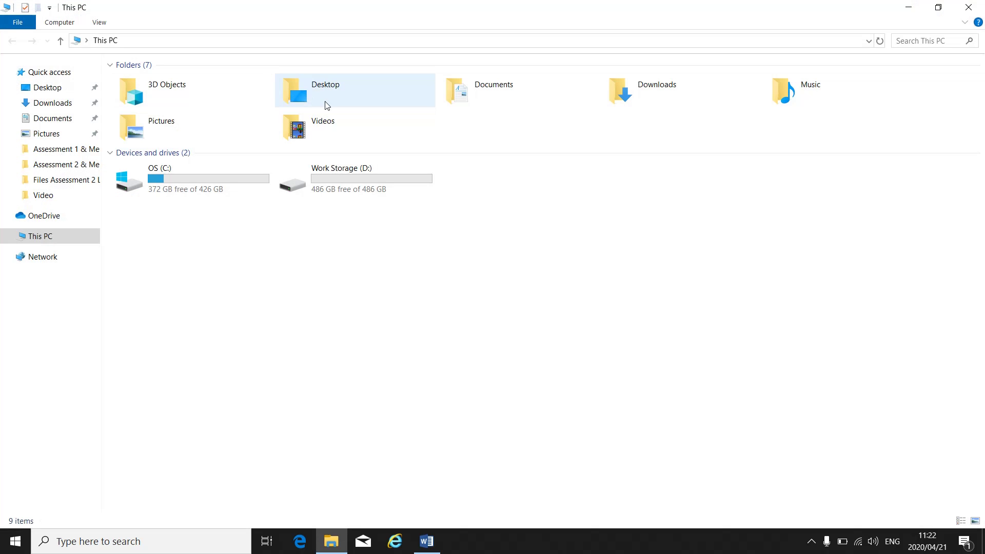
double_click(491, 91)
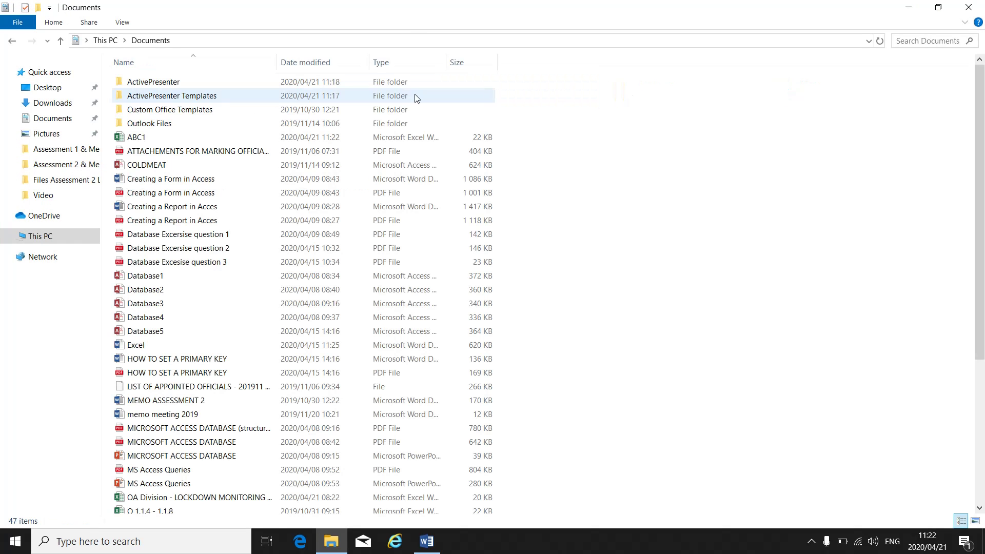
double_click(152, 142)
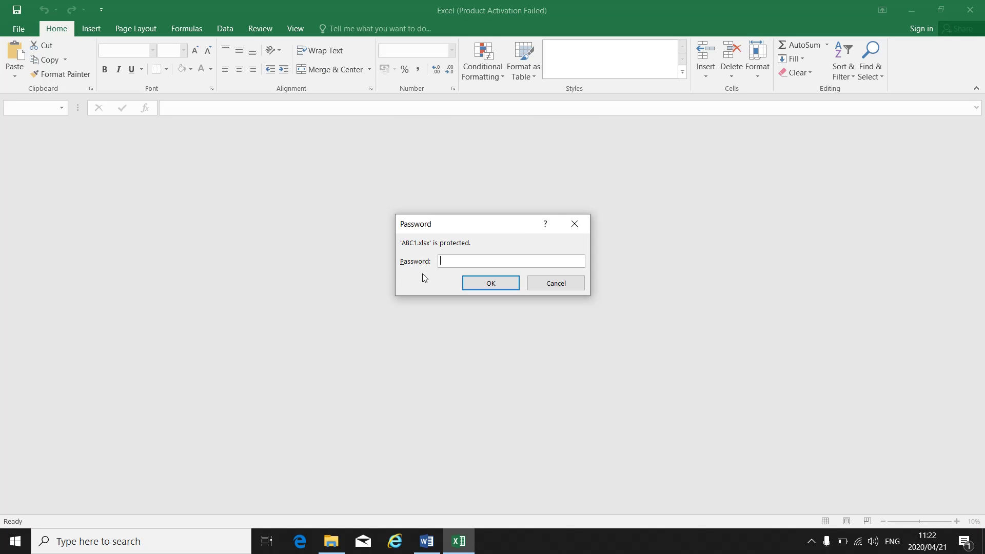
- Enter the workbook password in ABC1's Password prompt and bring Word back to the front
type("12345")
left_click(434, 544)
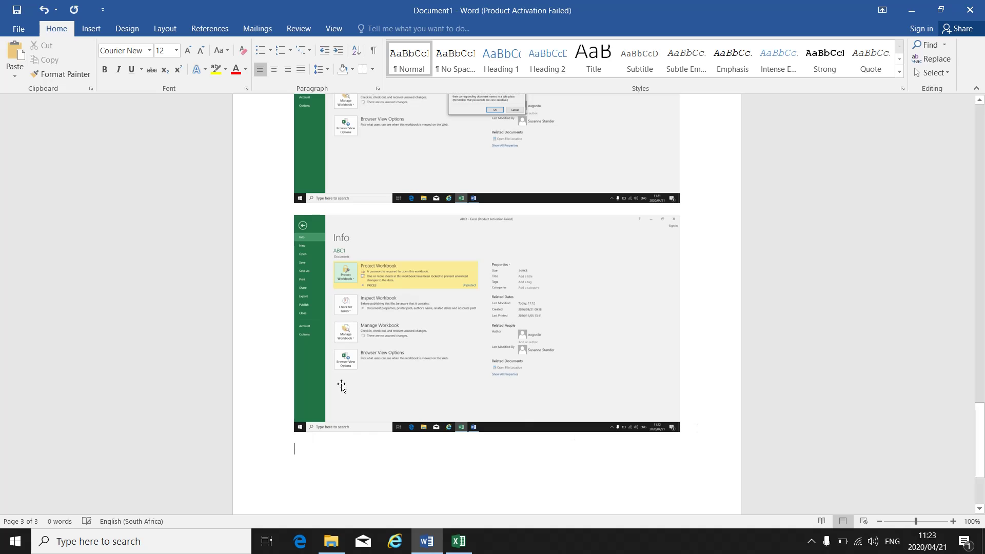
- Paste the ABC1 password-prompt screenshot as the last picture in the document
left_click(15, 51)
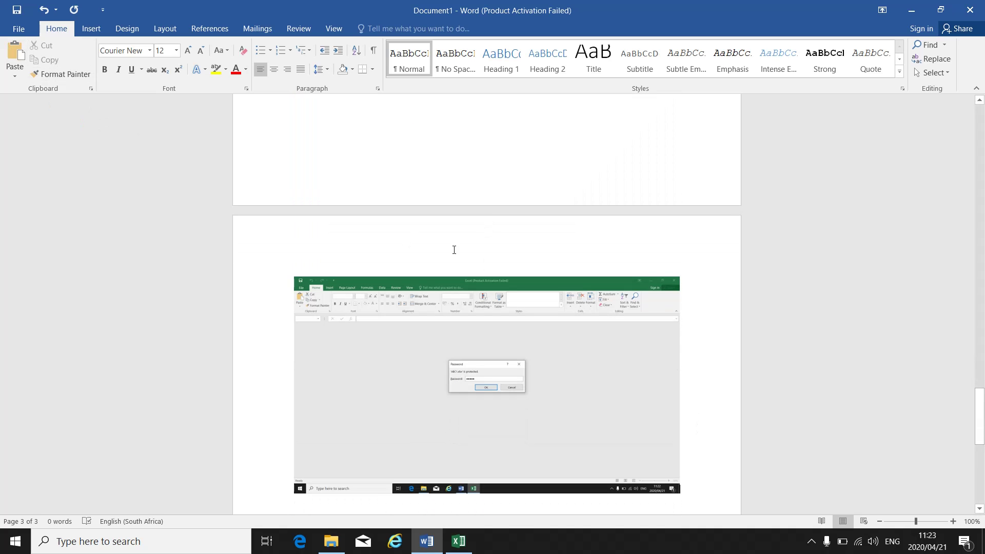
scroll(655, 380, "up", 8)
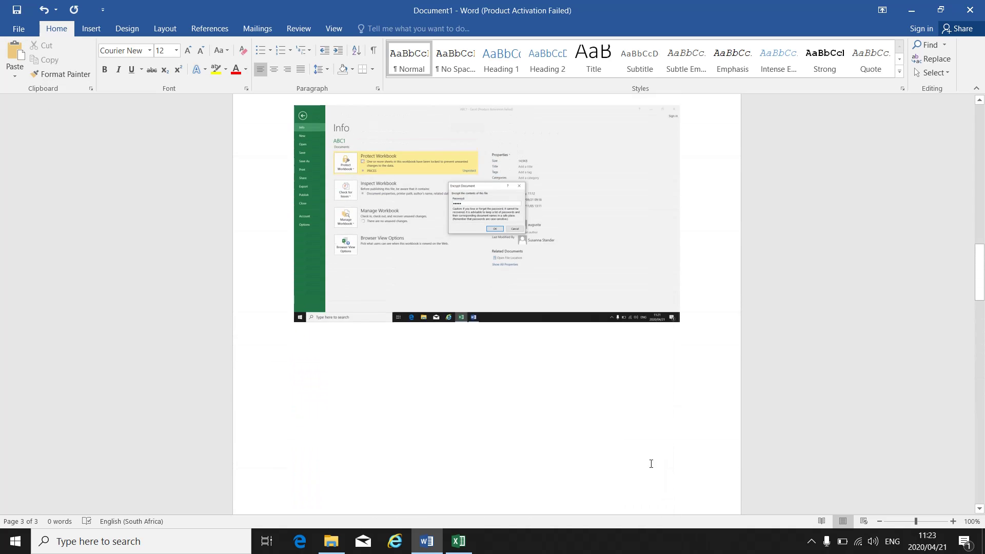
scroll(651, 441, "up", 10)
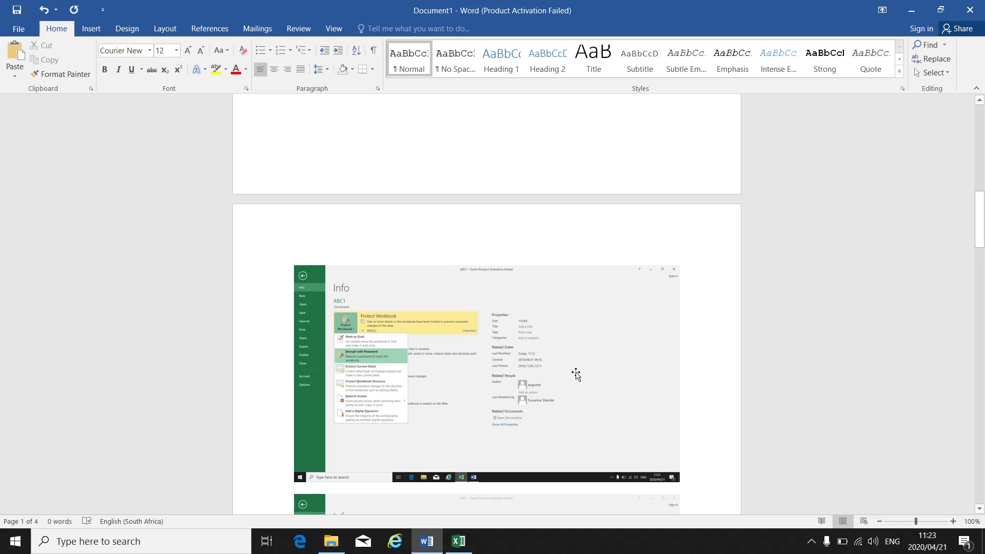
- Scroll through all four pages to review the pasted Excel screenshots
scroll(510, 329, "down", 2)
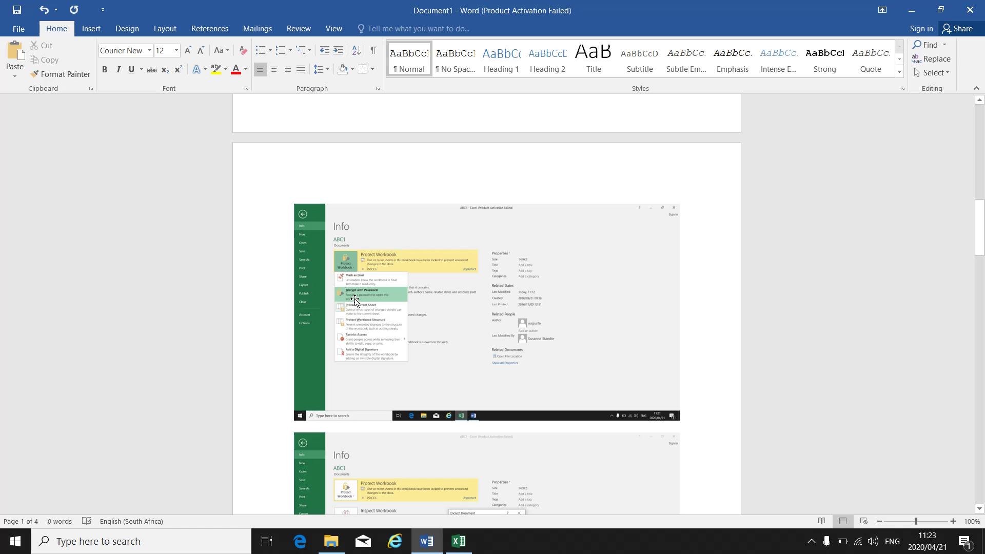
scroll(385, 299, "down", 8)
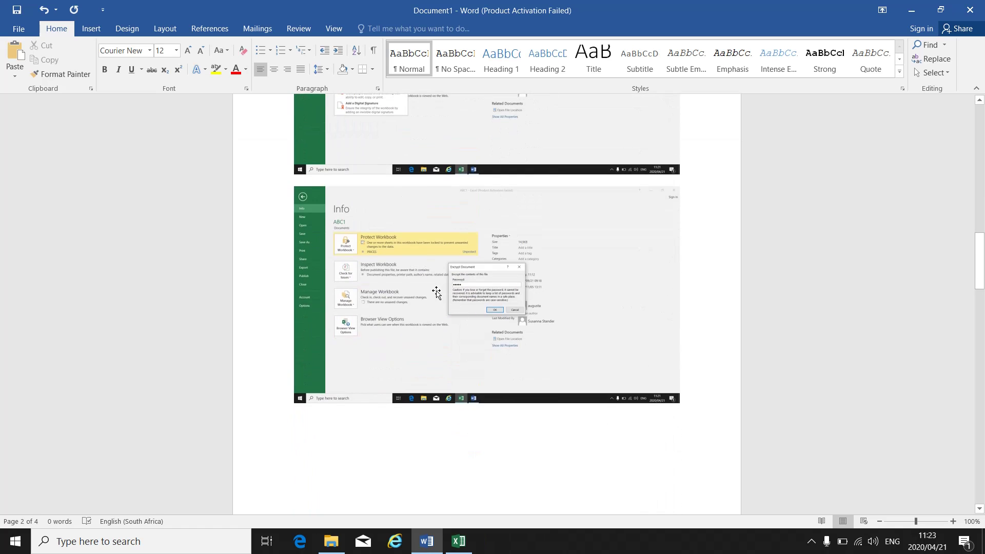
scroll(516, 296, "down", 15)
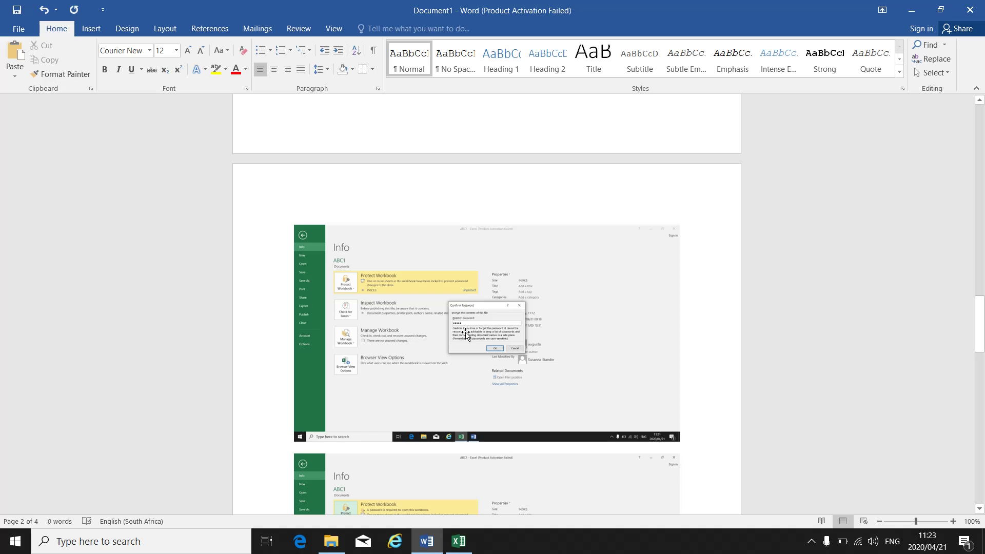
scroll(466, 334, "down", 8)
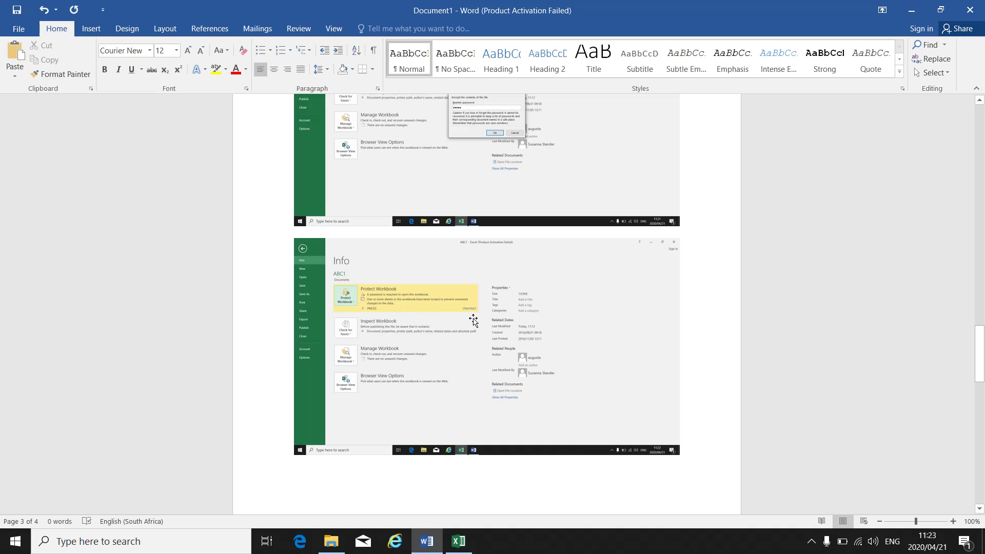
scroll(473, 320, "down", 10)
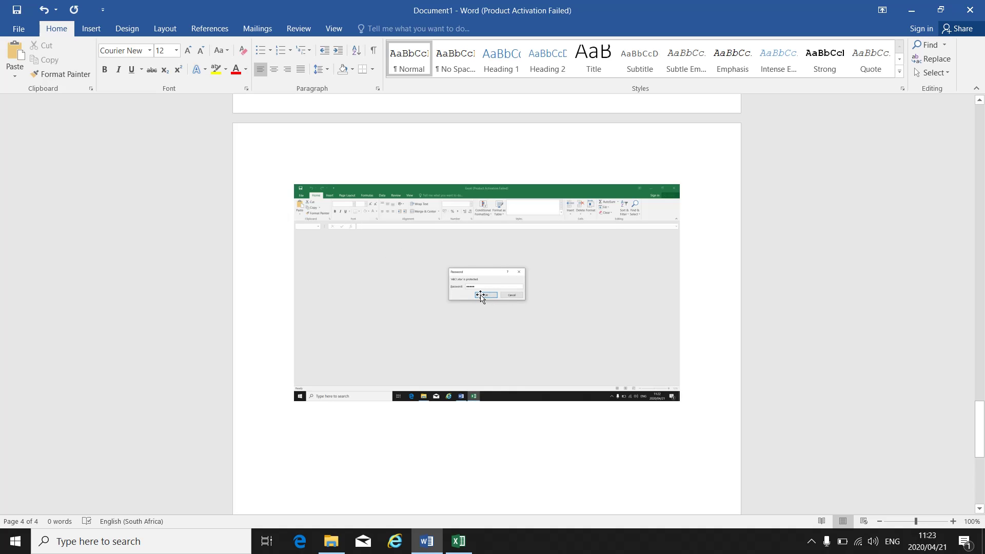
scroll(480, 297, "up", 15)
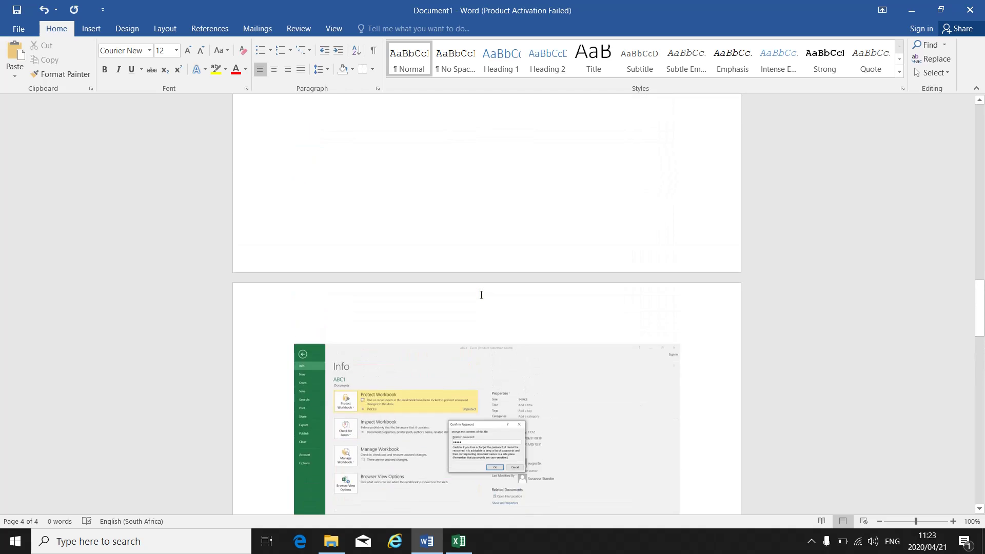
scroll(480, 296, "up", 15)
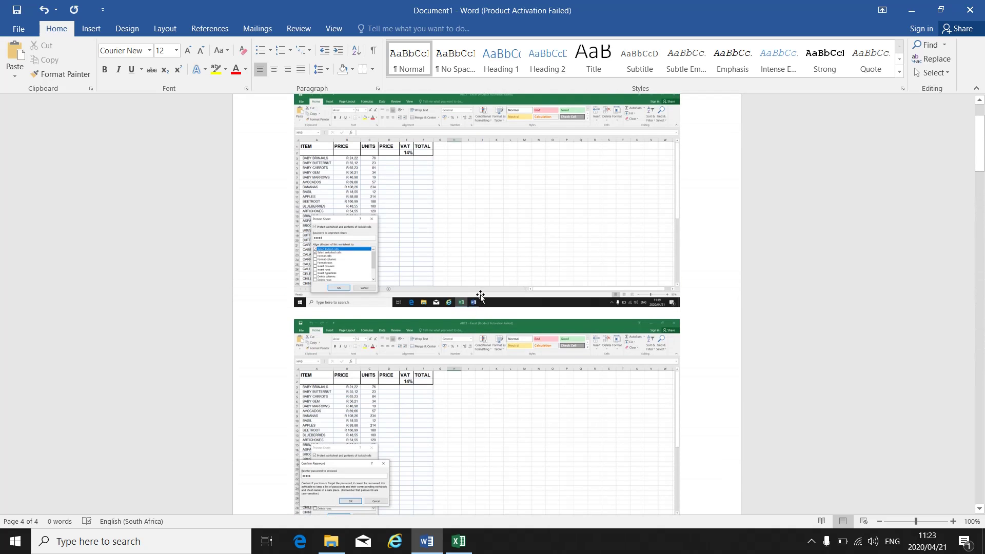
scroll(480, 297, "up", 3)
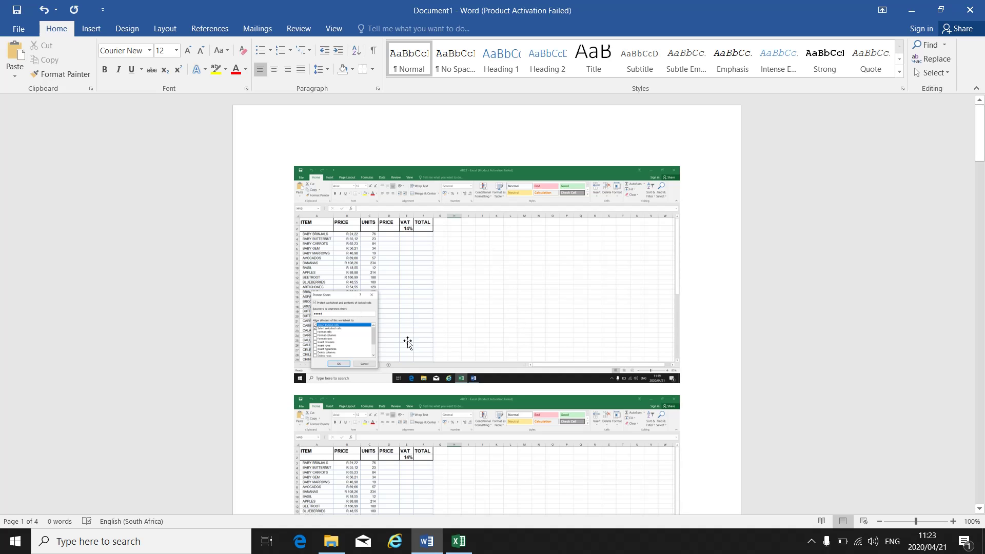
scroll(470, 340, "down", 20)
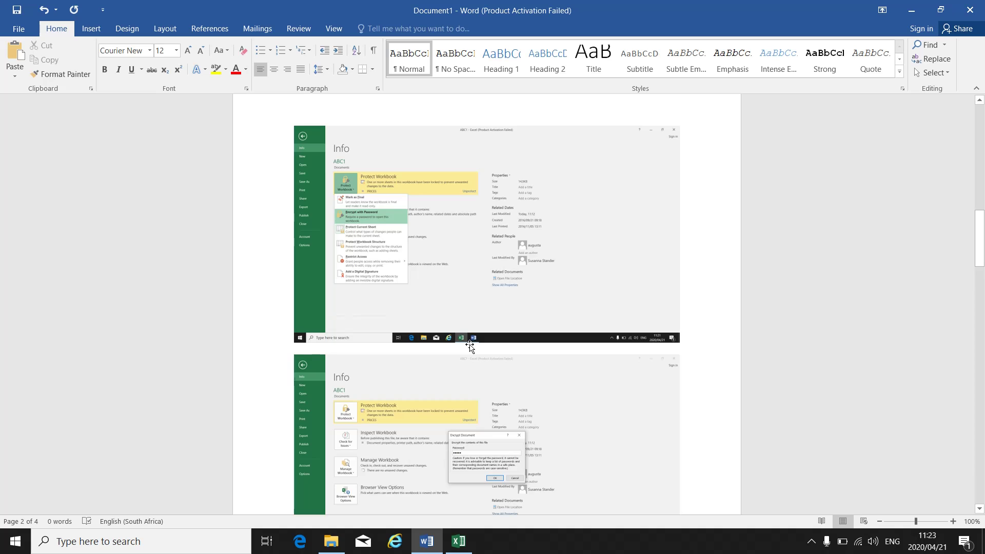
scroll(470, 347, "down", 15)
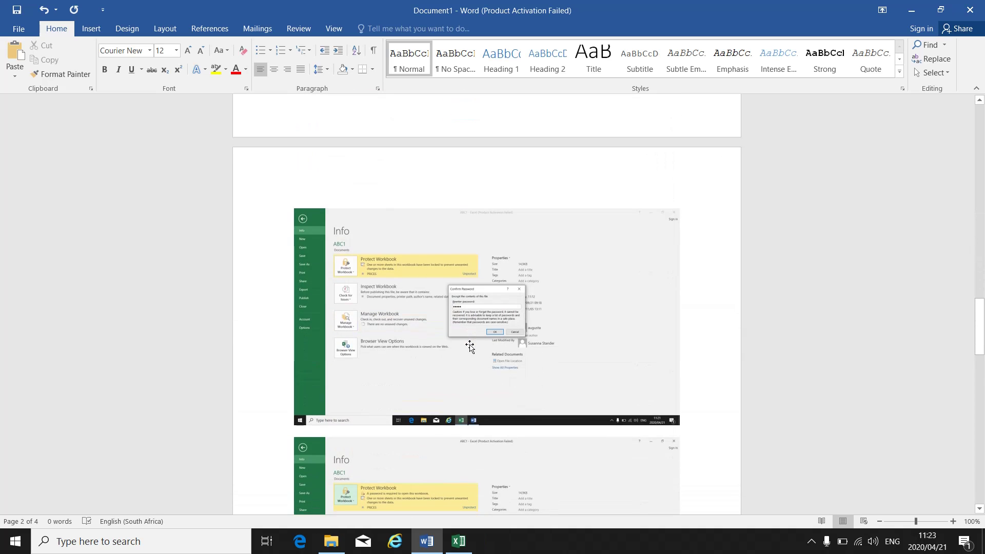
scroll(470, 347, "down", 3)
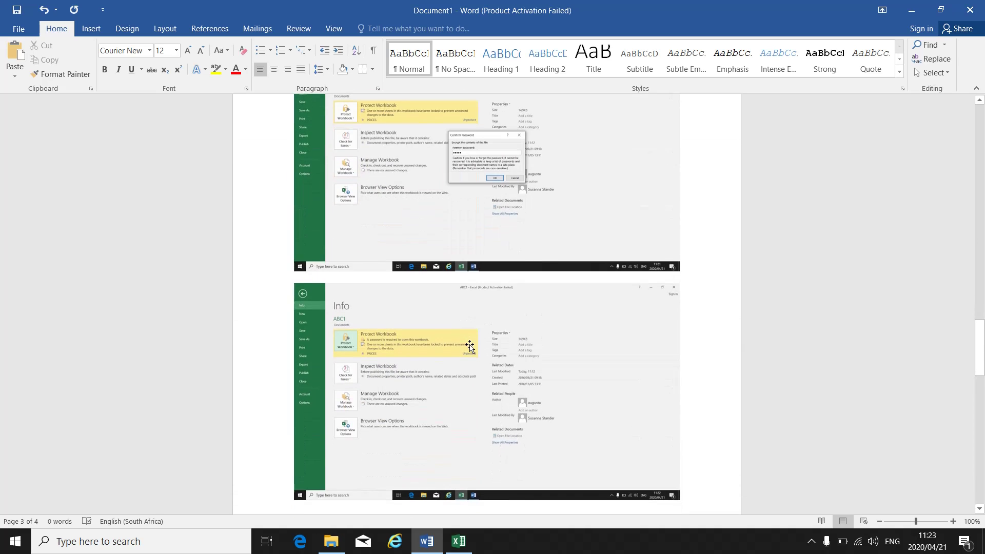